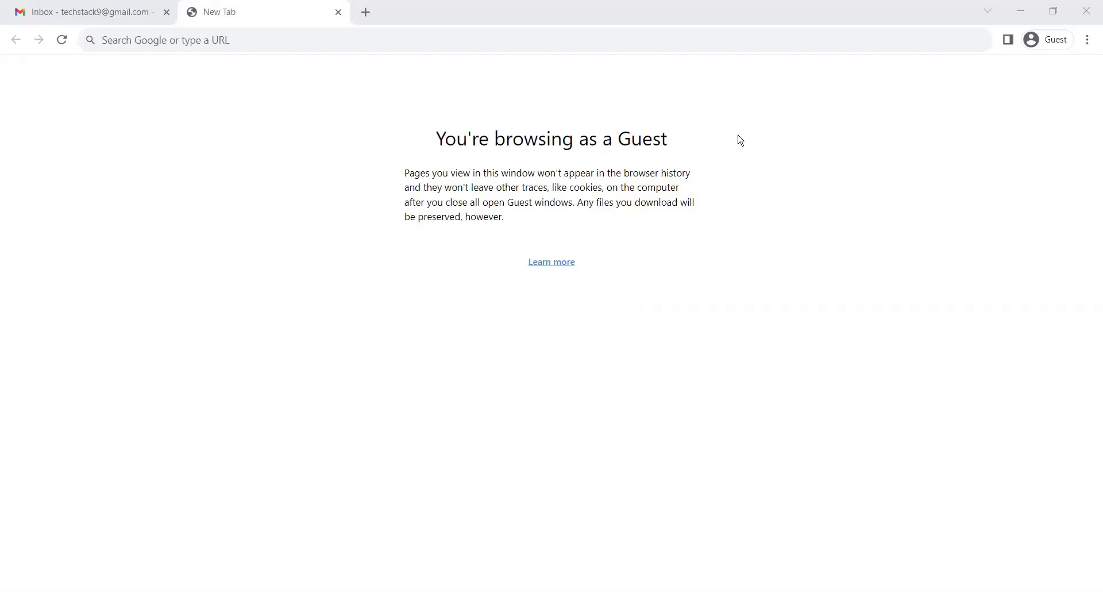
# Search Google for 'Salesforce developer edition signup'.
pyautogui.click(186, 40)
pyautogui.write('Salesf')
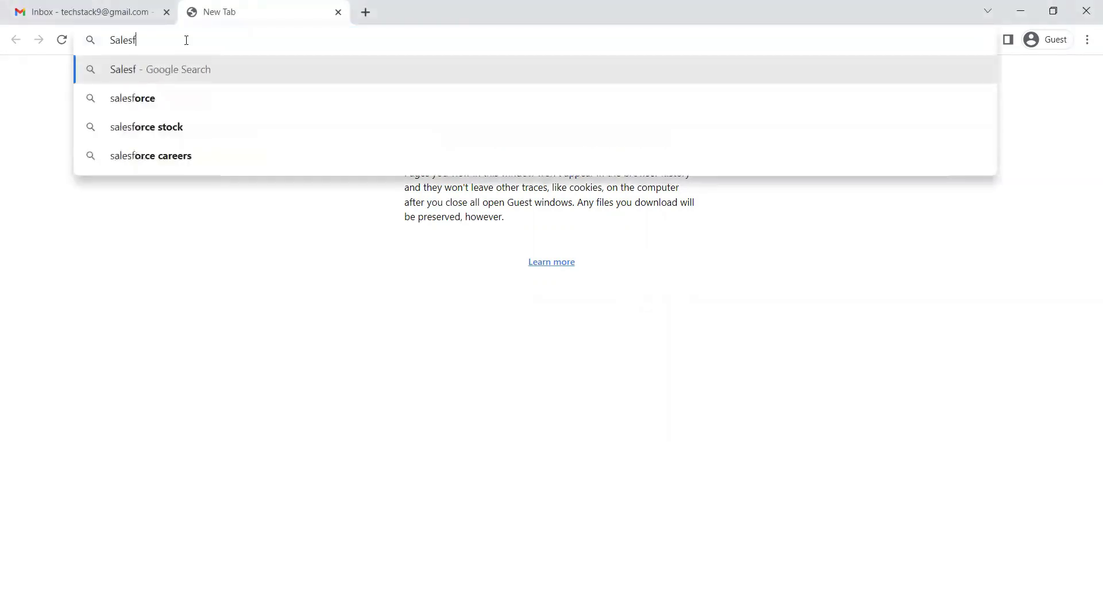
pyautogui.write('orce dev')
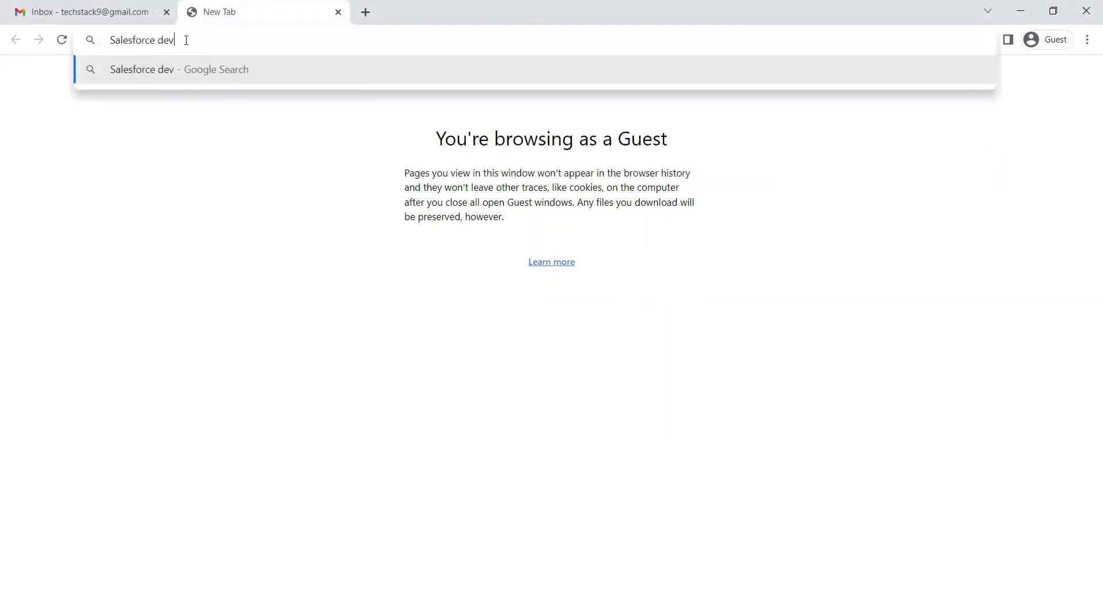
pyautogui.write('eloper')
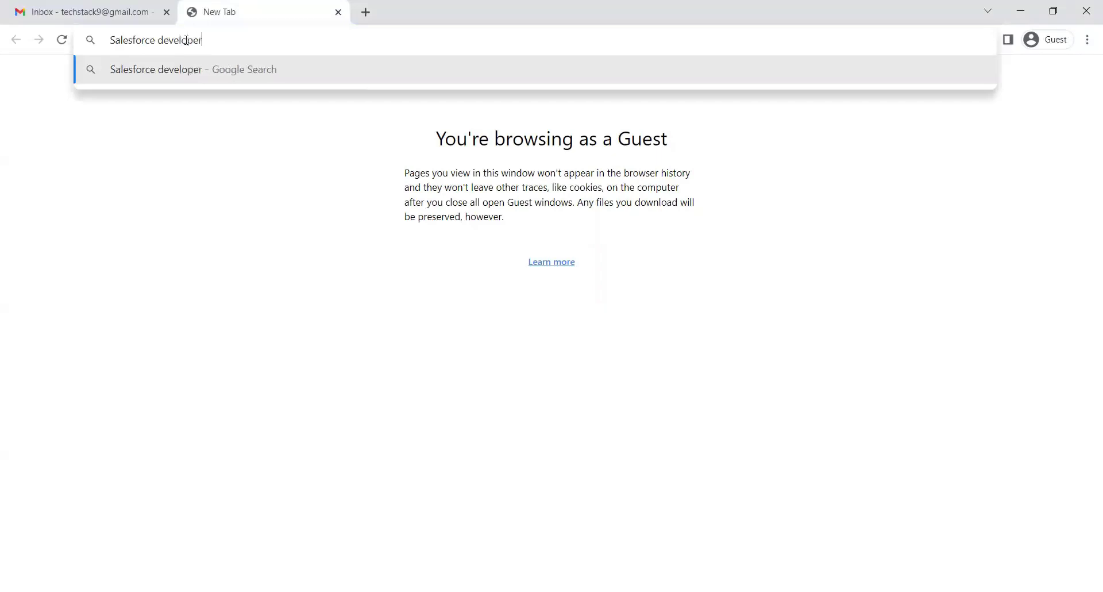
pyautogui.write(' edition signu')
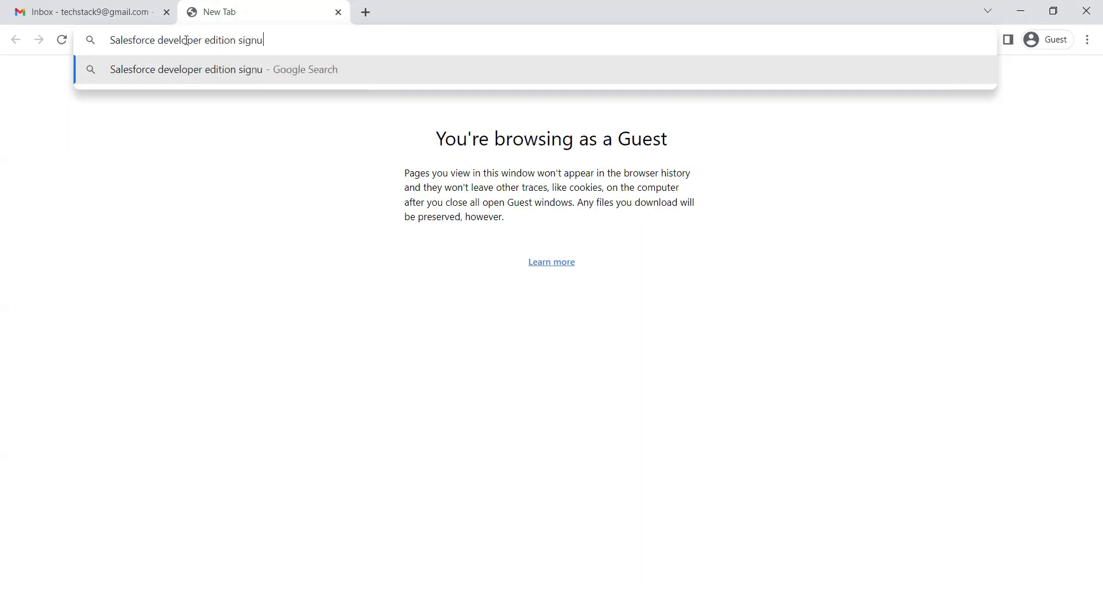
pyautogui.write('p')
pyautogui.press('Return')
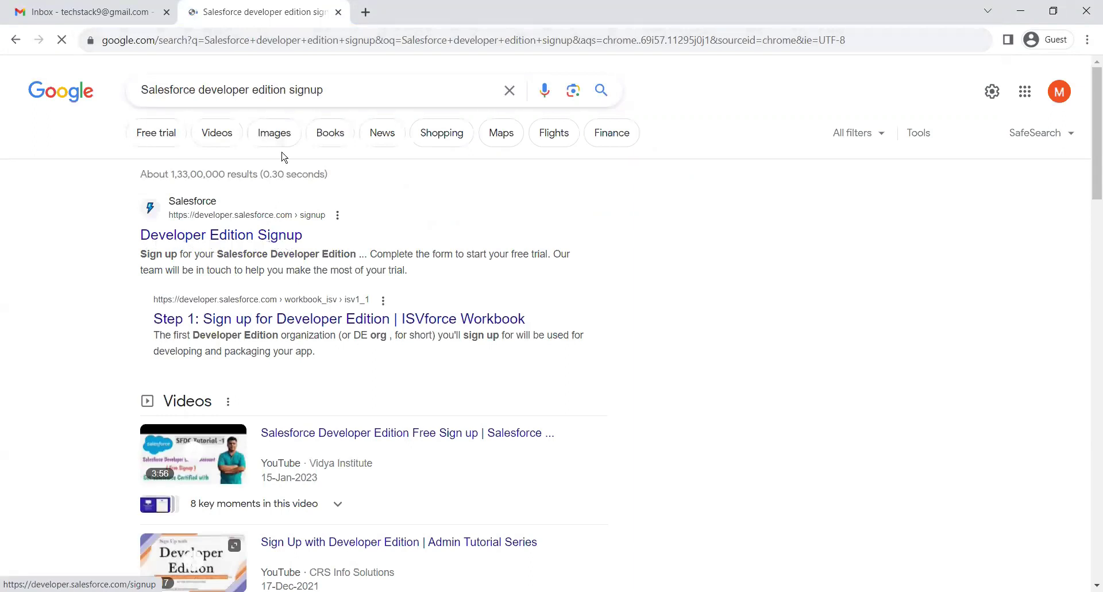
# Open the Developer Edition Signup page and enter your first name, last name and e-mail address.
pyautogui.click(224, 235)
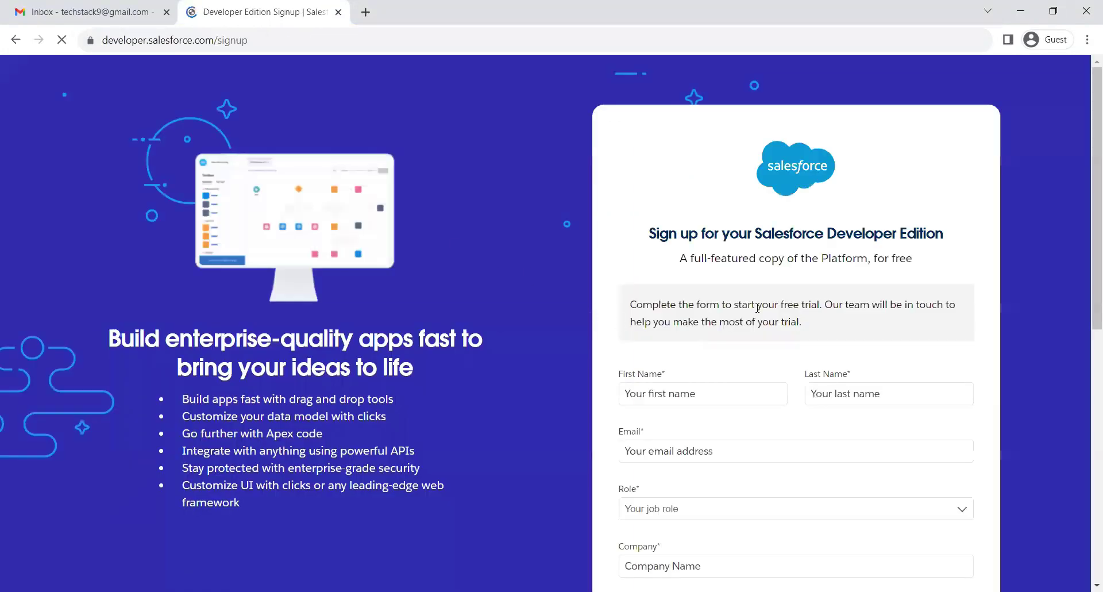
pyautogui.scroll(-3, 694, 344)
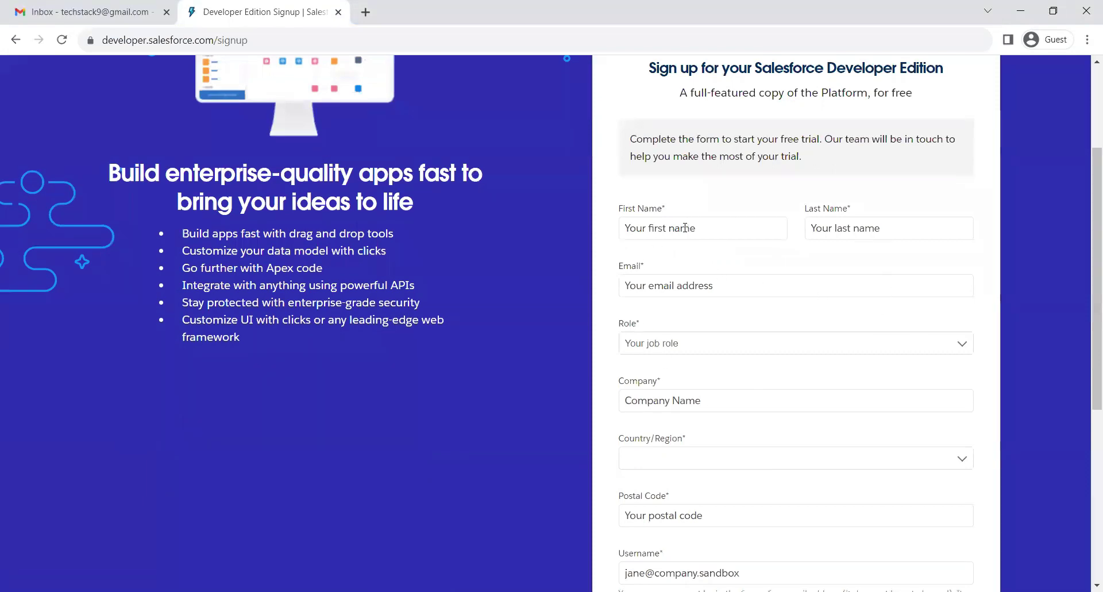
pyautogui.click(685, 227)
pyautogui.write('Mahesh')
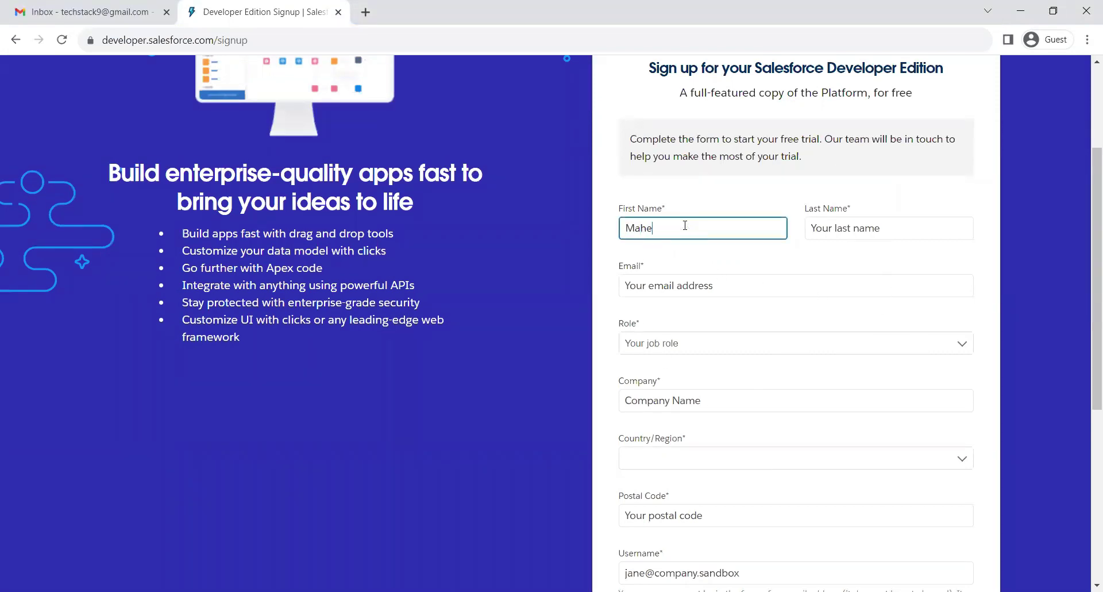
pyautogui.press('Tab')
pyautogui.write('M')
pyautogui.click(673, 292)
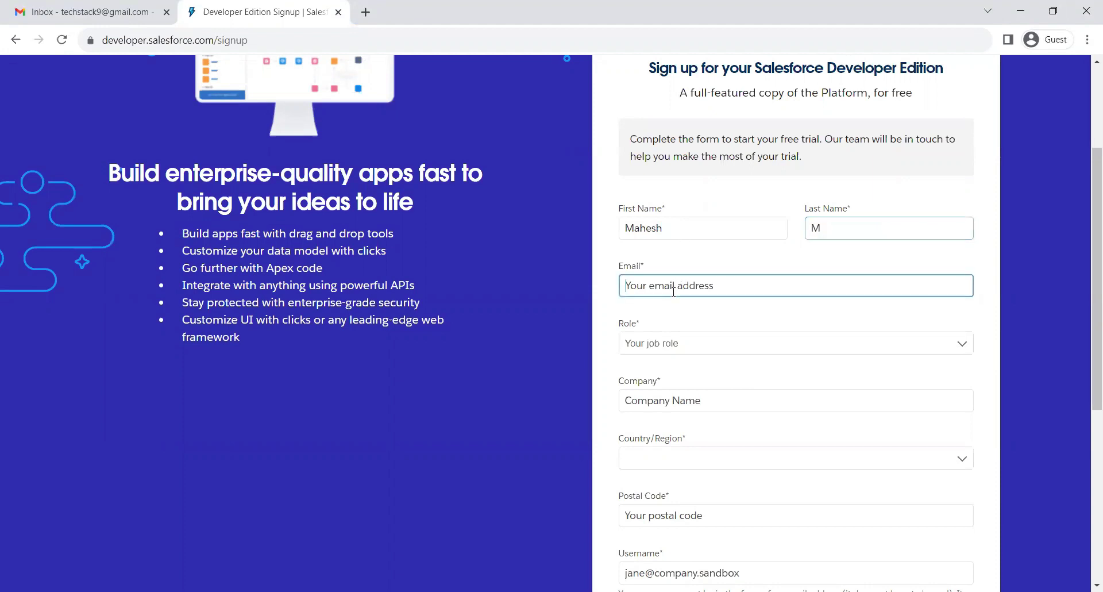
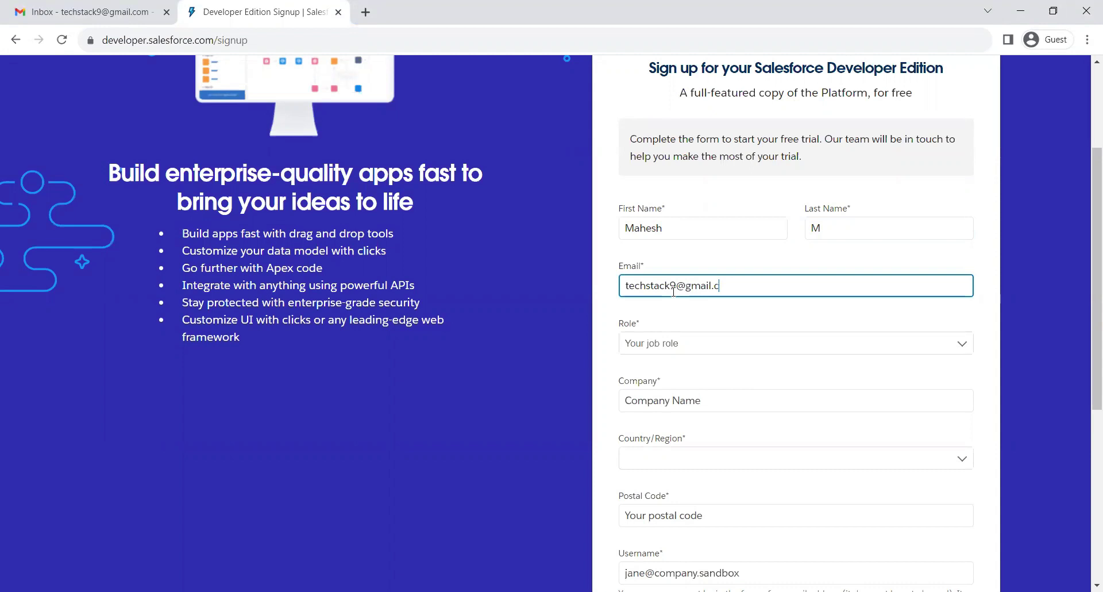
# Choose role Developer, enter company Techstack9, select country India and enter the postal code.
pyautogui.click(680, 343)
pyautogui.press('Return')
pyautogui.click(672, 396)
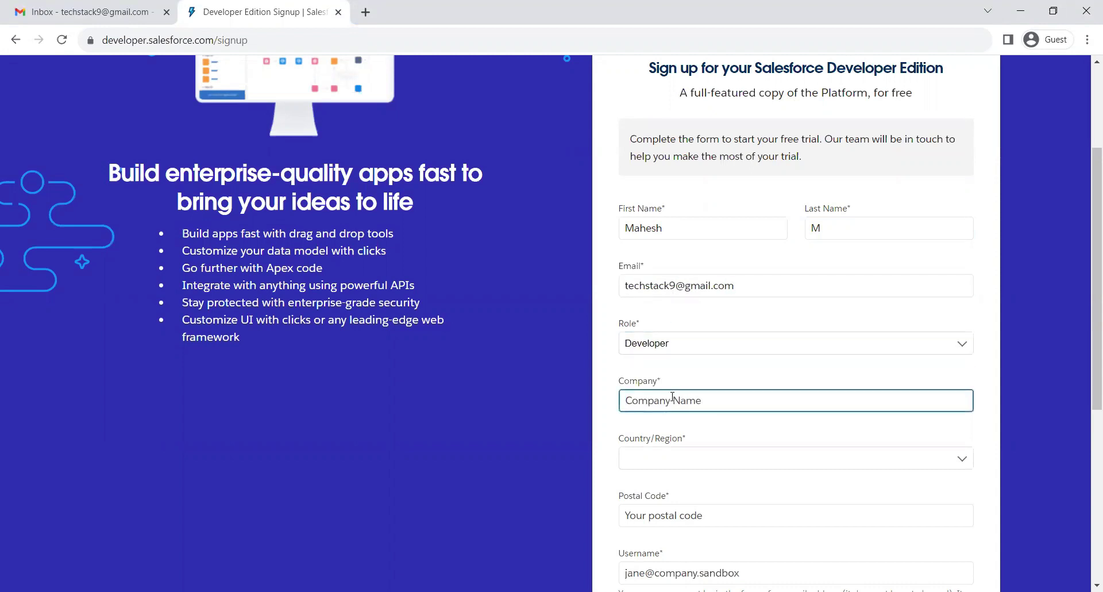
pyautogui.write('Techsat')
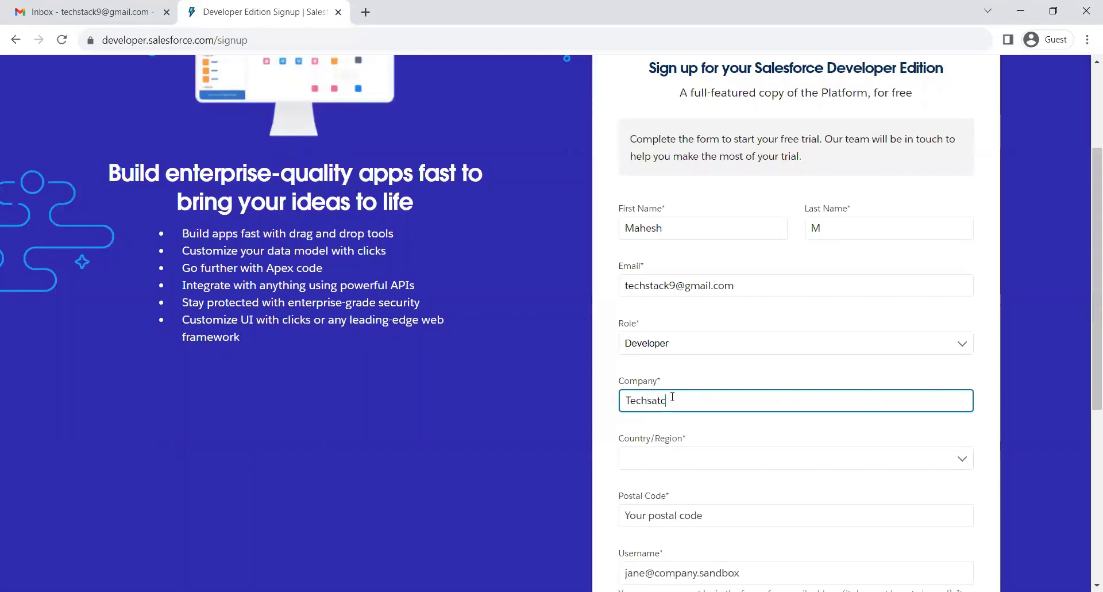
pyautogui.write('c')
pyautogui.press('BackSpace')
pyautogui.press('BackSpace')
pyautogui.press('BackSpace')
pyautogui.scroll(-2, 723, 405)
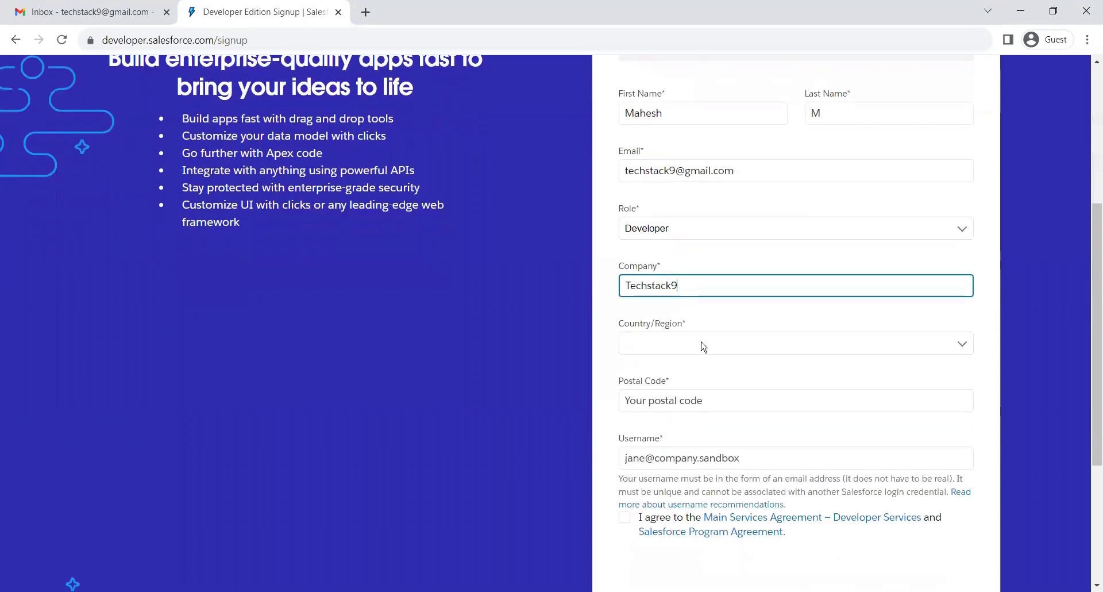
pyautogui.click(702, 346)
pyautogui.write('India')
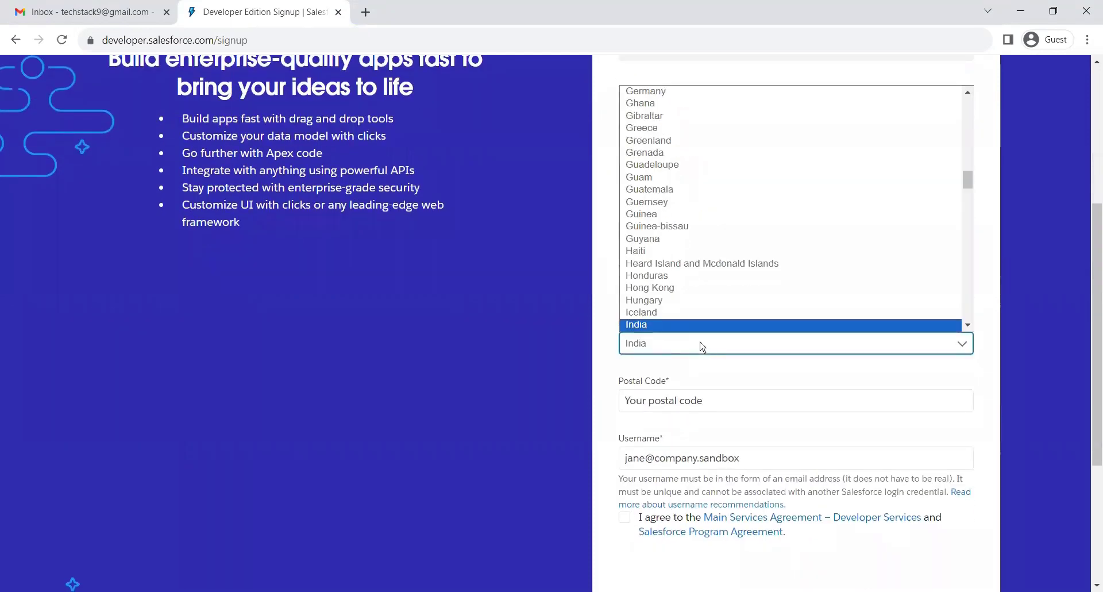
pyautogui.press('Return')
pyautogui.click(677, 400)
pyautogui.write('110010')
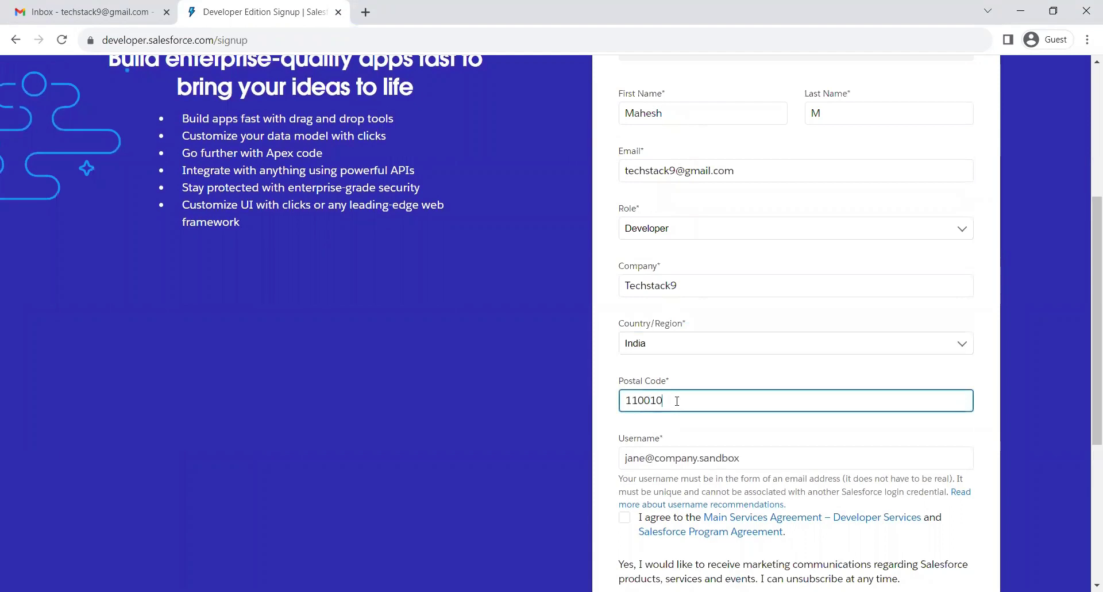
pyautogui.scroll(-3, 677, 425)
# Enter your Gmail address as the username, accept the agreements and submit the signup.
pyautogui.click(680, 276)
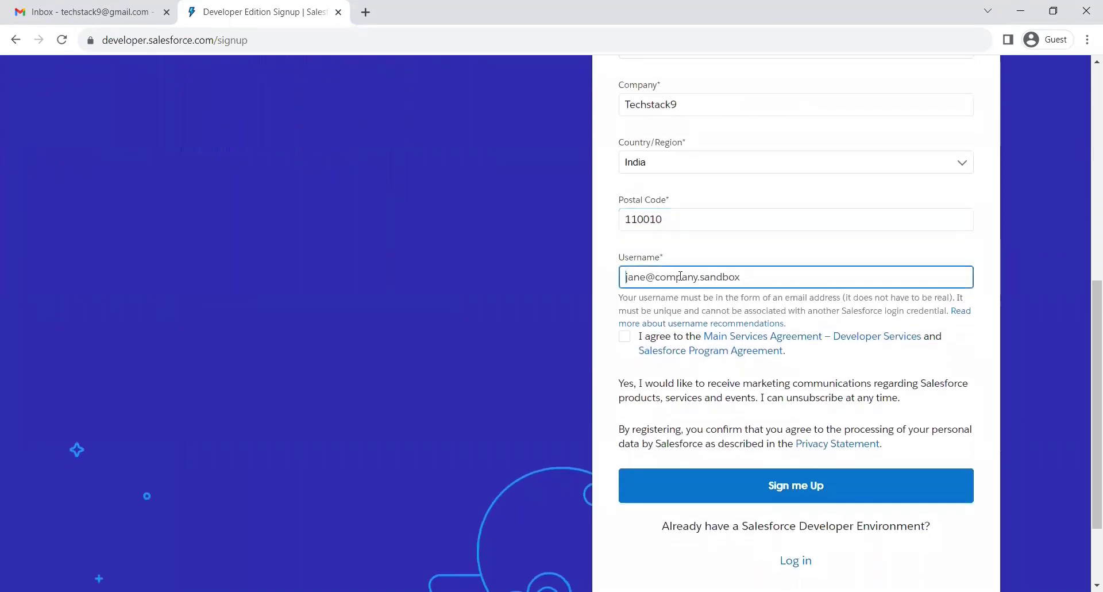
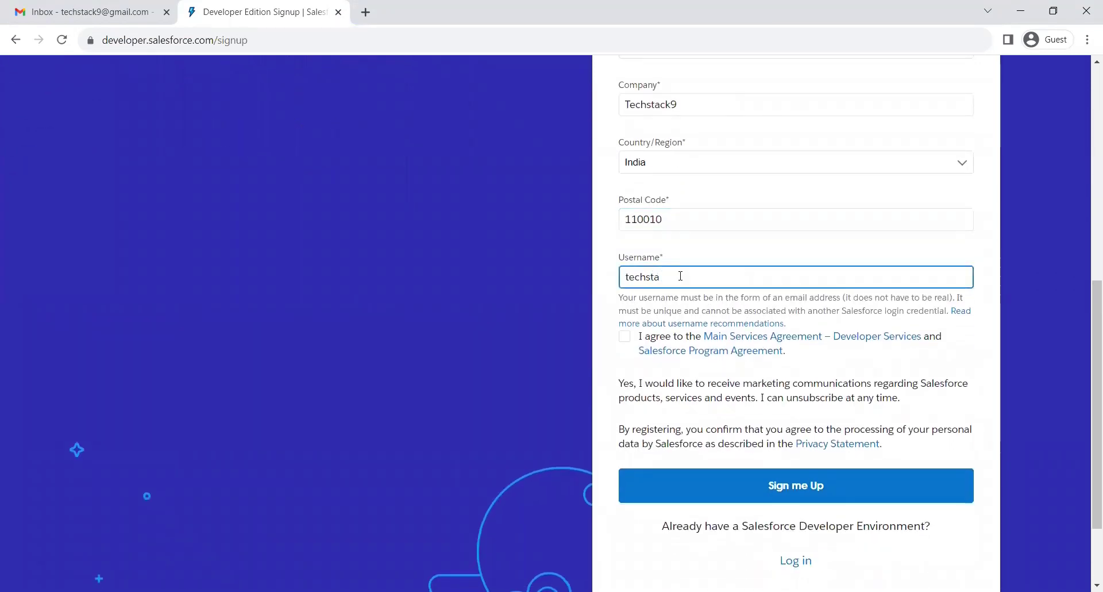
pyautogui.click(625, 337)
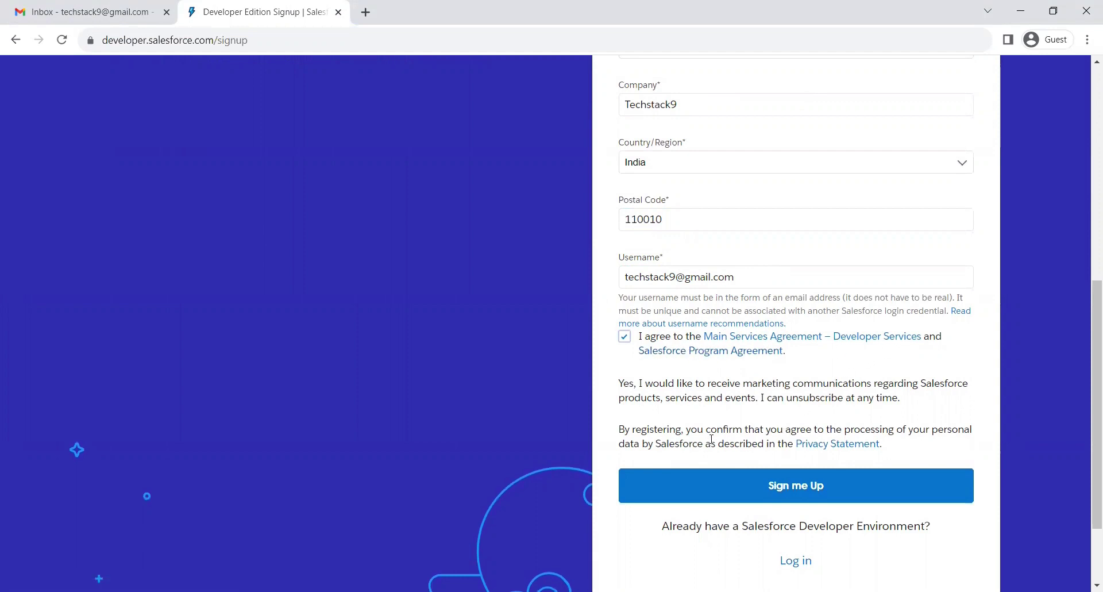
pyautogui.click(736, 485)
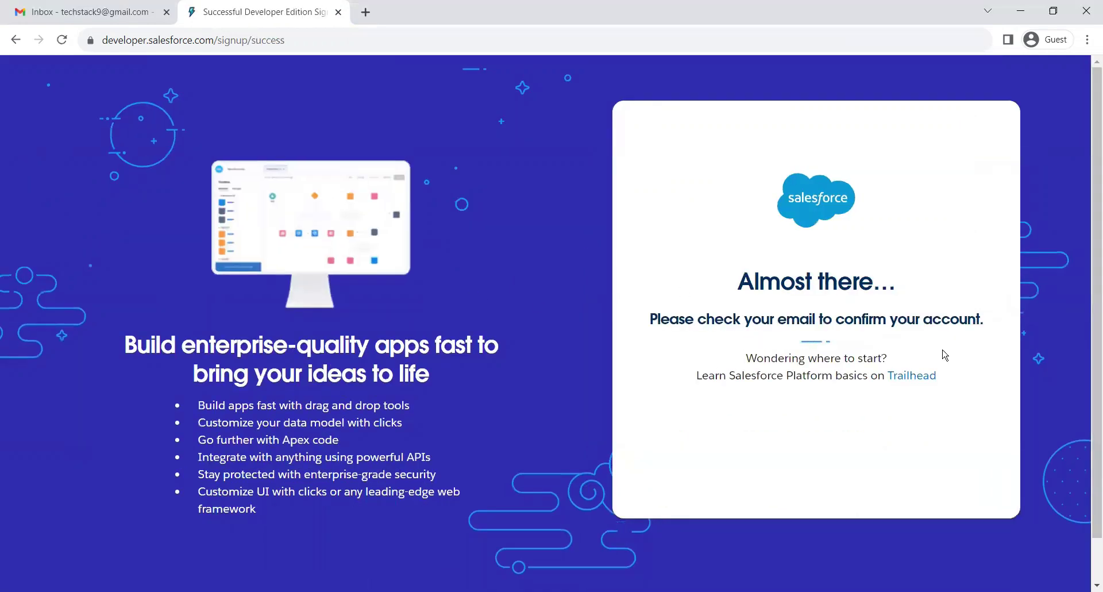
# In Gmail, open the 'Welcome to Salesforce: Verify your account' e-mail to verify the account.
pyautogui.click(101, 11)
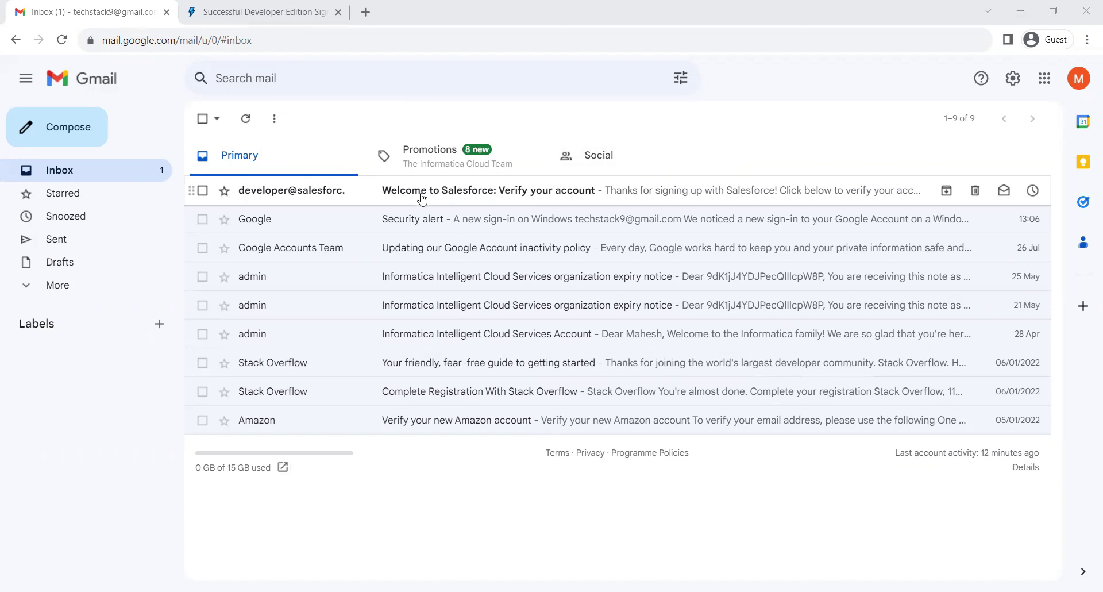
pyautogui.click(545, 196)
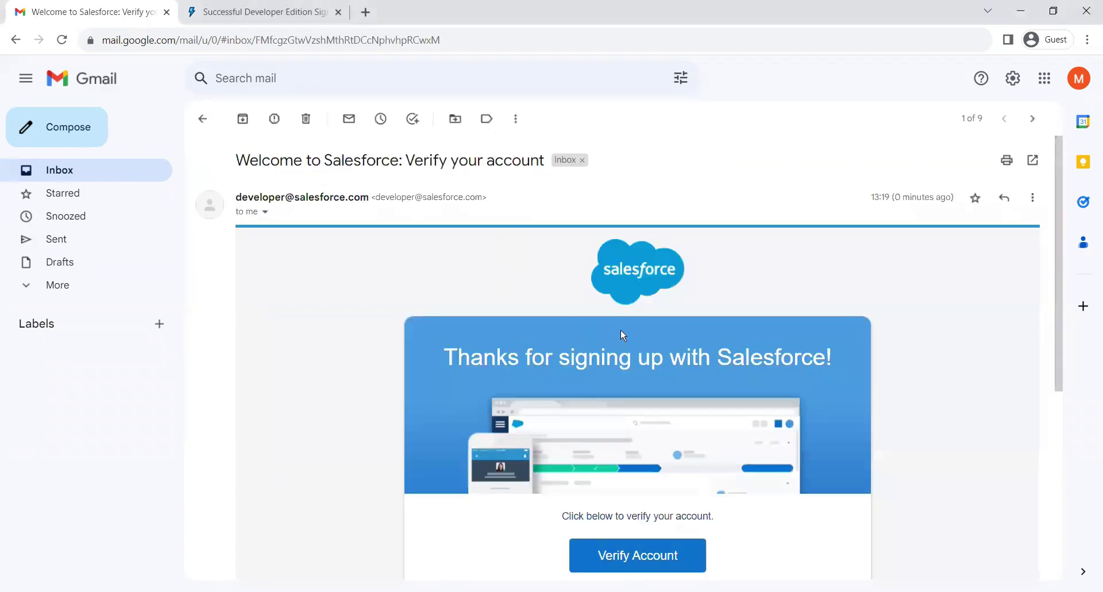
pyautogui.scroll(-3, 621, 330)
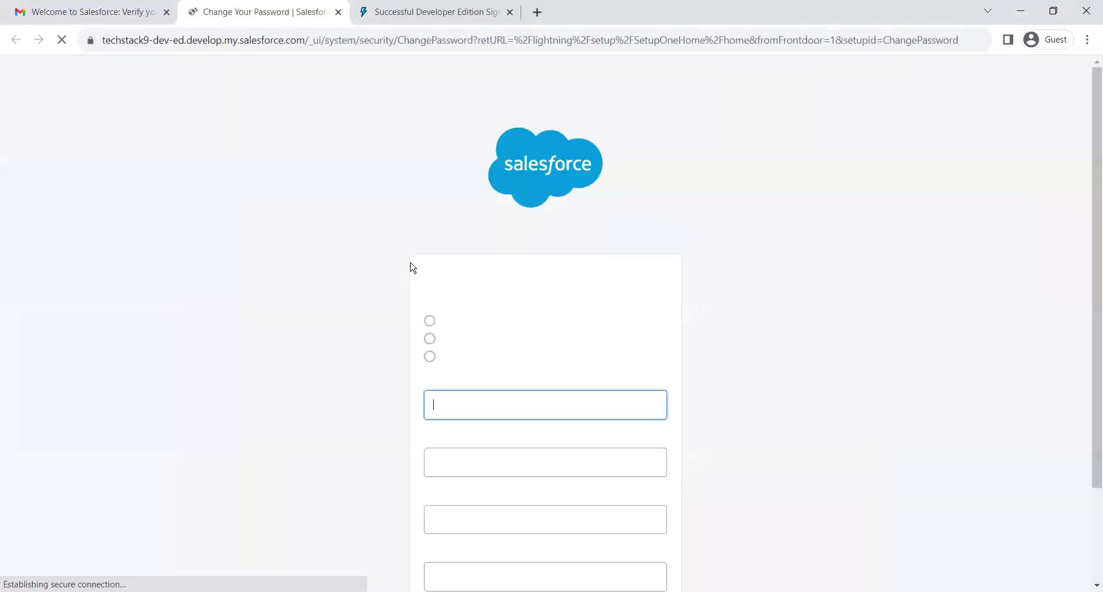
# Enter and confirm a new password, answer the city-of-birth security question, and save.
pyautogui.scroll(-2, 506, 354)
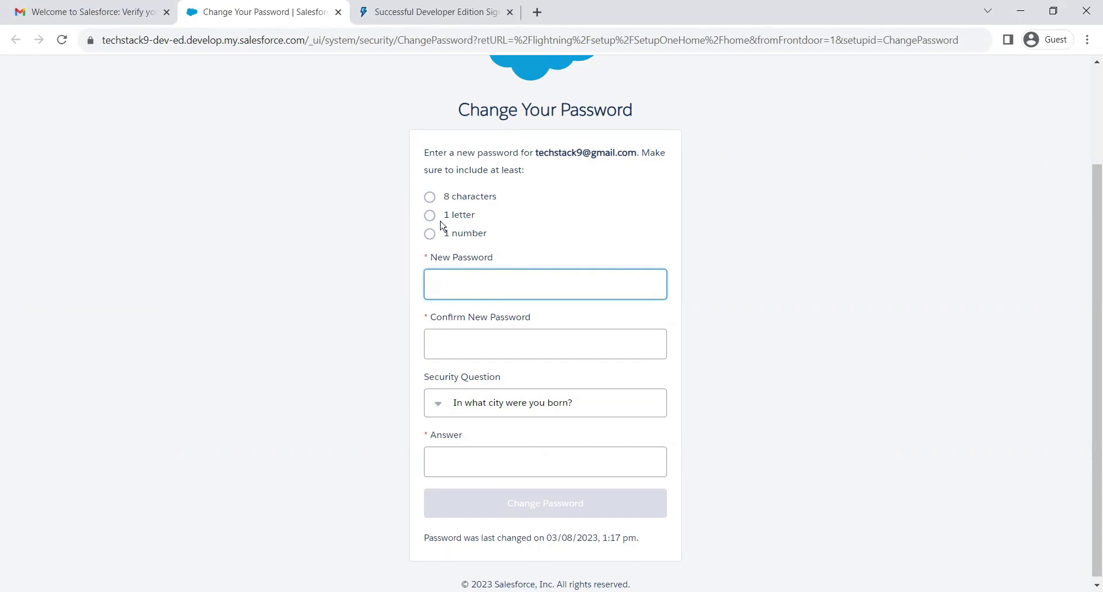
pyautogui.write('abc1234')
pyautogui.press('Tab')
pyautogui.write('ab')
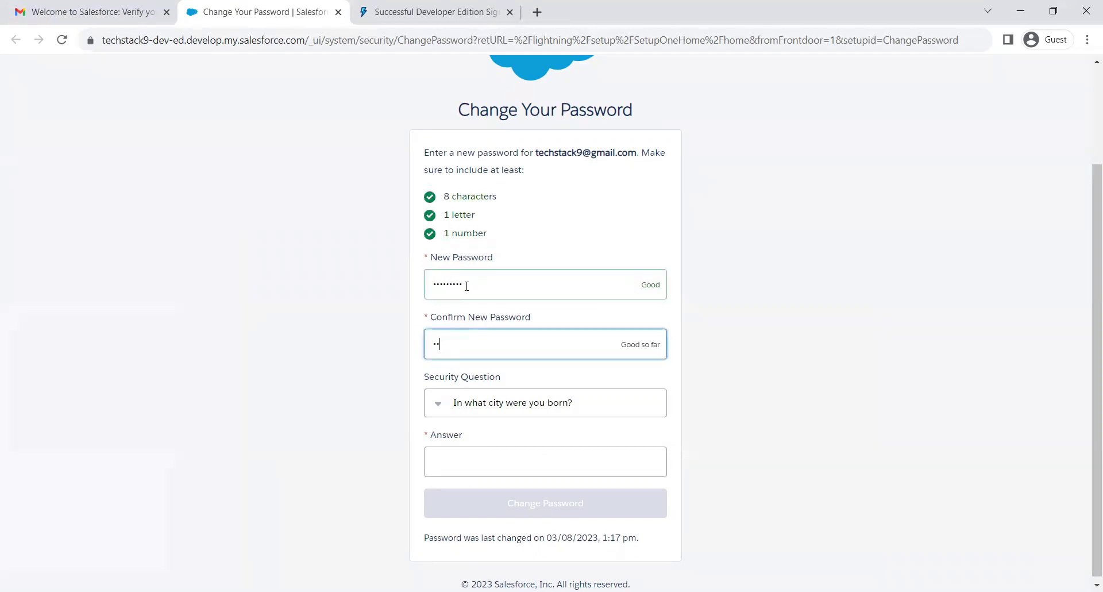
pyautogui.write('cde1234')
pyautogui.press('Tab')
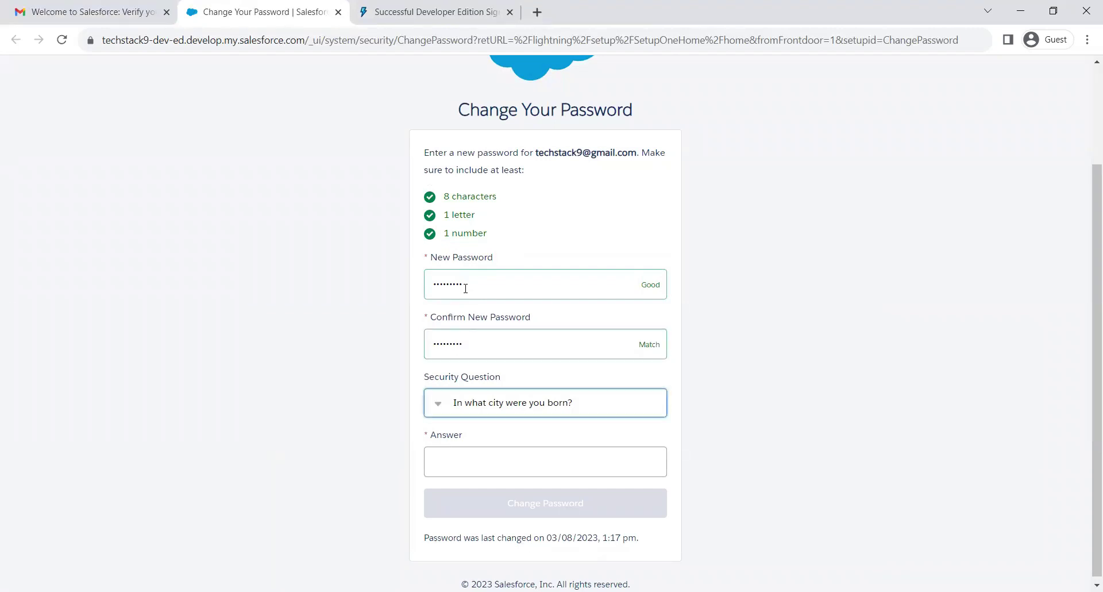
pyautogui.click(513, 407)
pyautogui.click(577, 409)
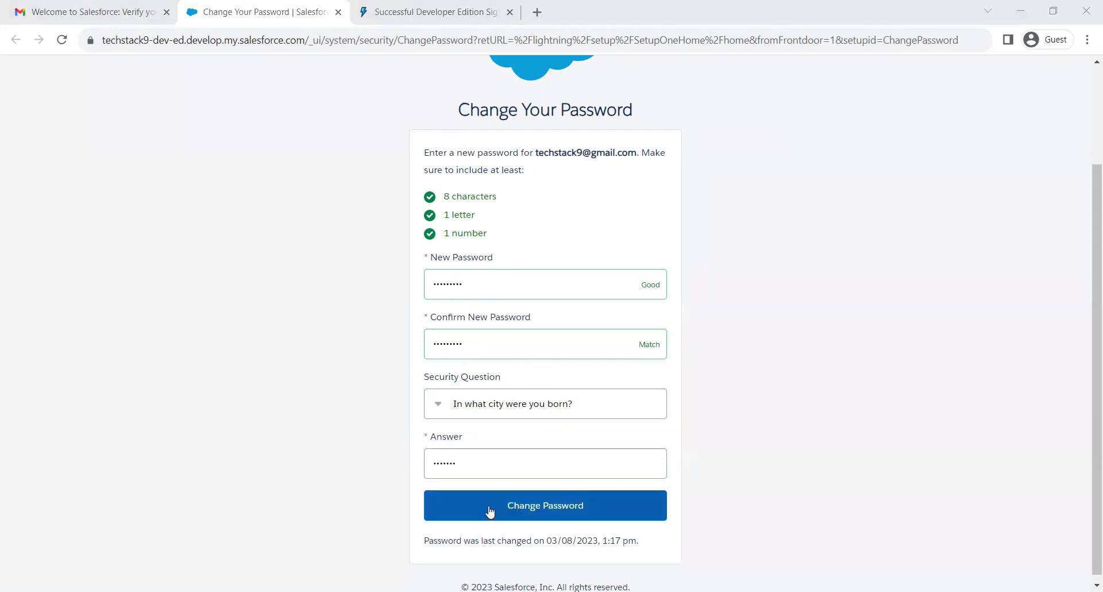
pyautogui.click(489, 511)
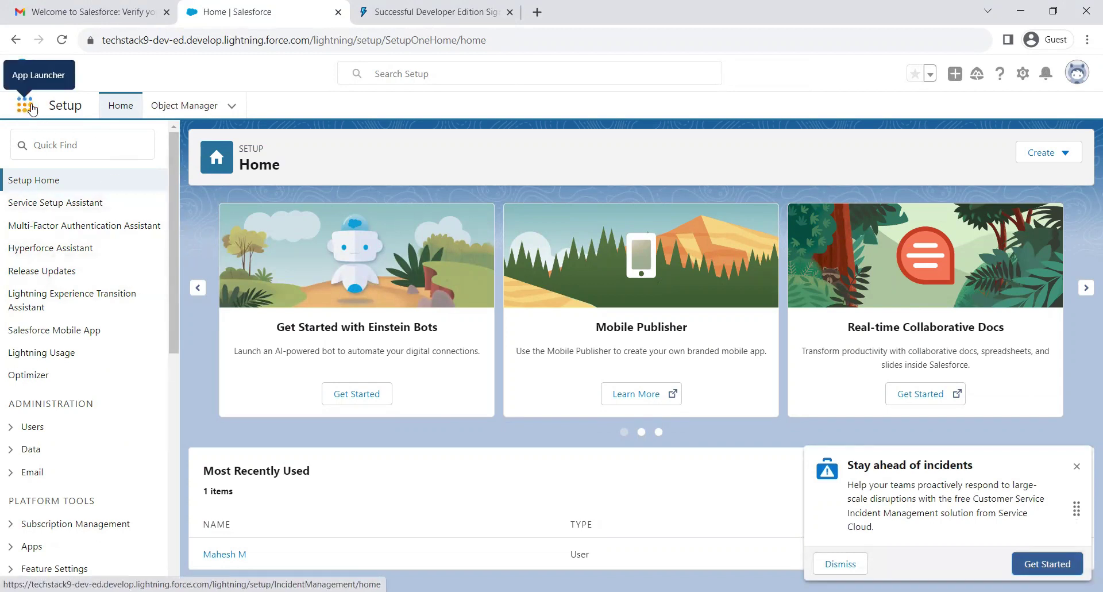
# Open the Sales Console app and show the All Accounts list view, minimizing Go Mobile.
pyautogui.click(24, 105)
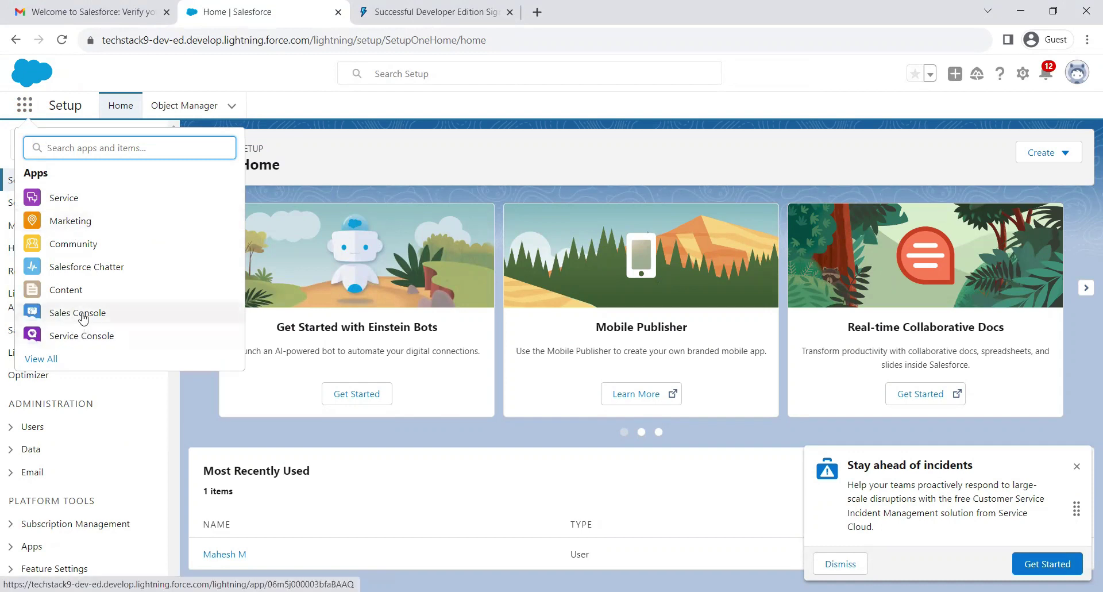
pyautogui.click(83, 316)
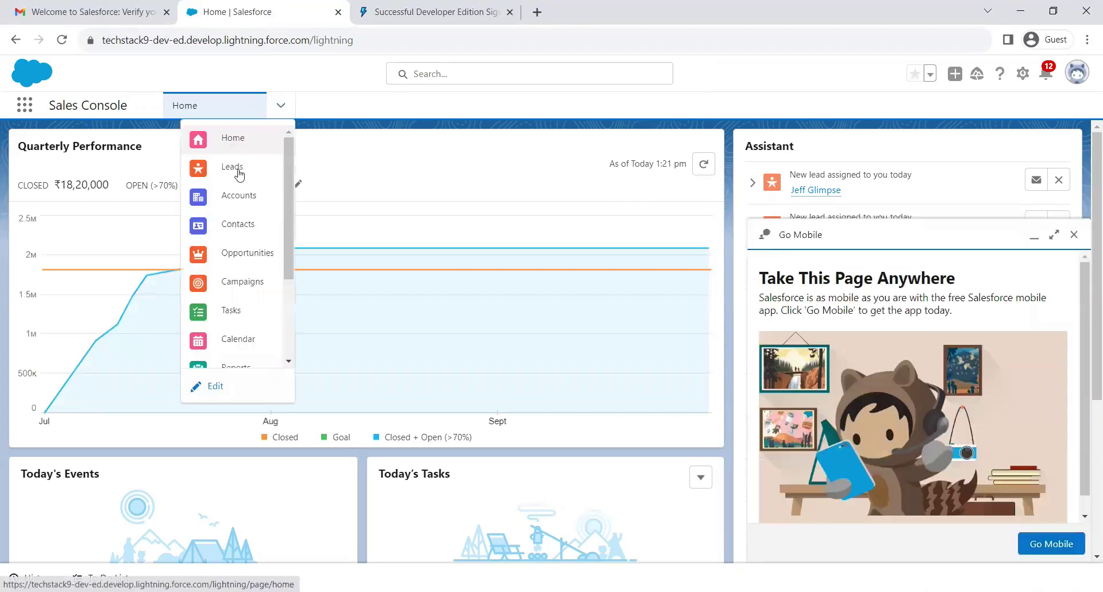
pyautogui.click(242, 198)
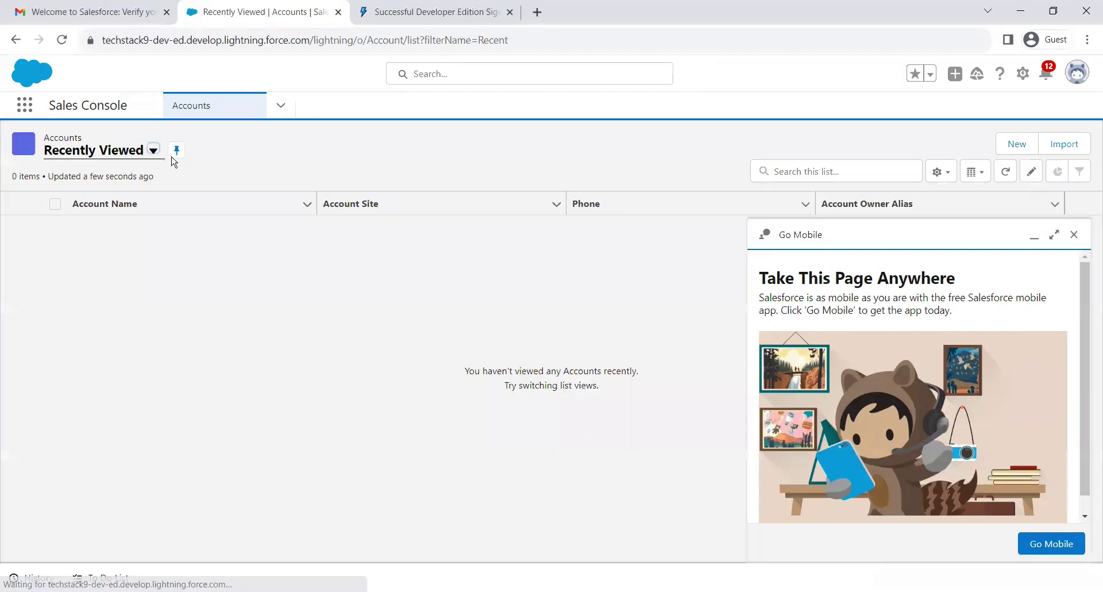
pyautogui.click(153, 151)
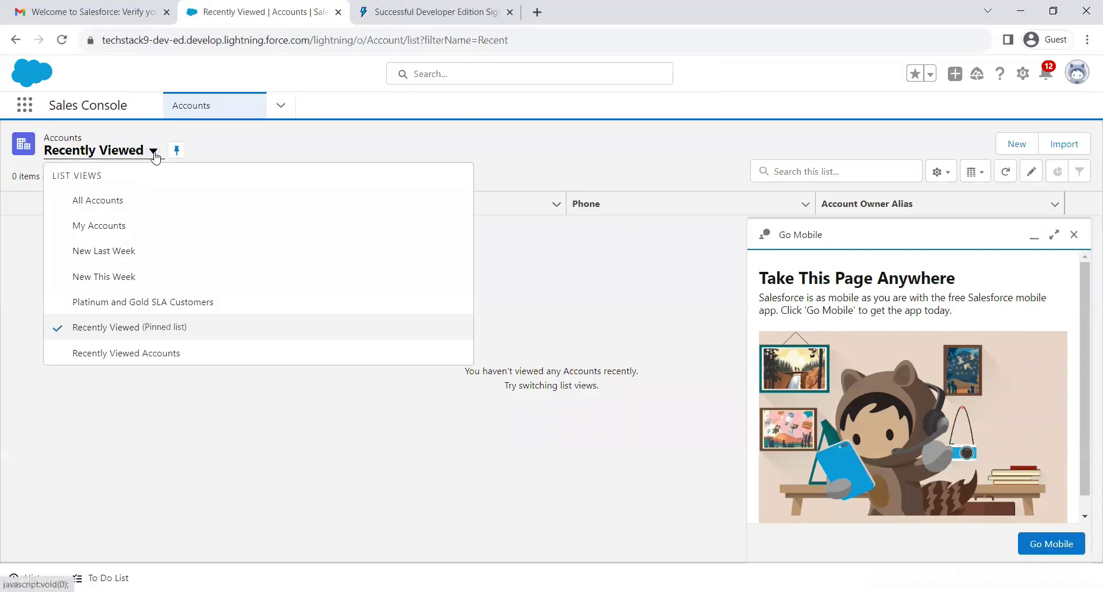
pyautogui.click(103, 203)
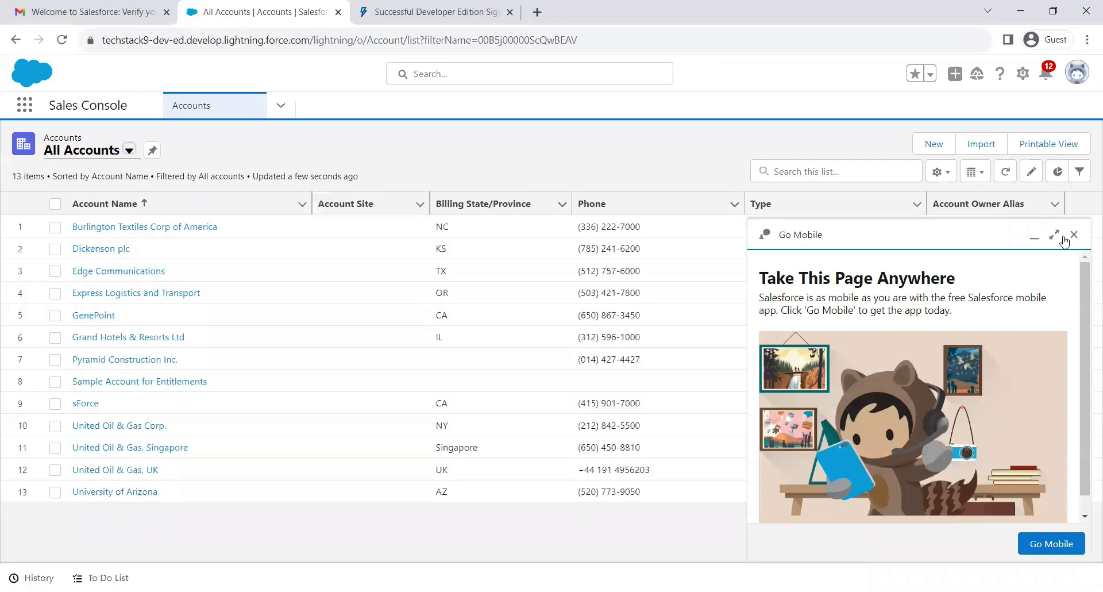
pyautogui.click(1035, 237)
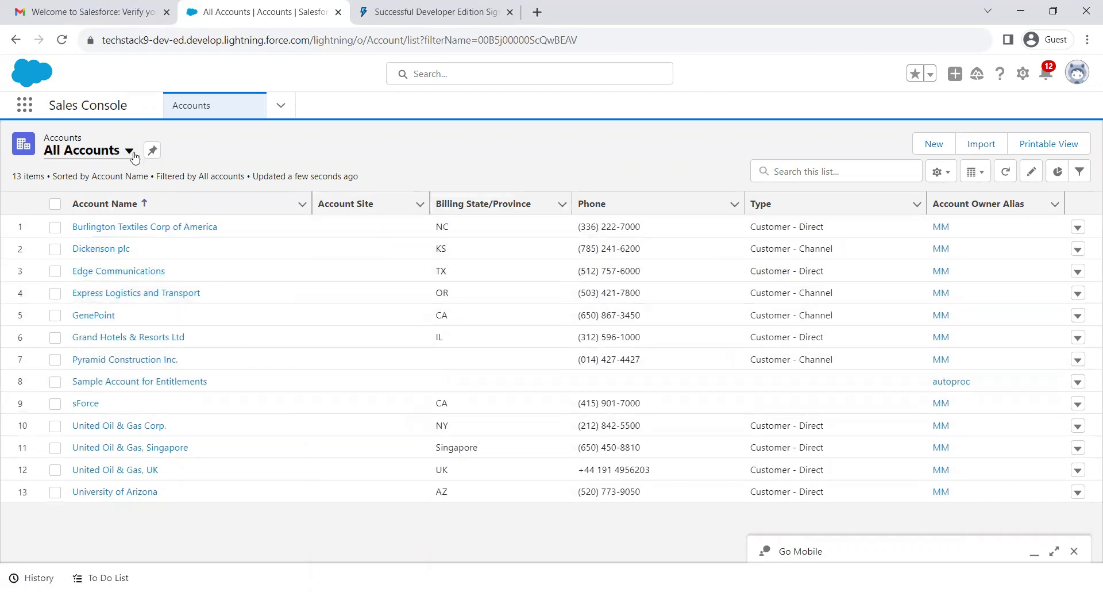
# Switch to Leads and show the All Open Leads list view.
pyautogui.click(280, 106)
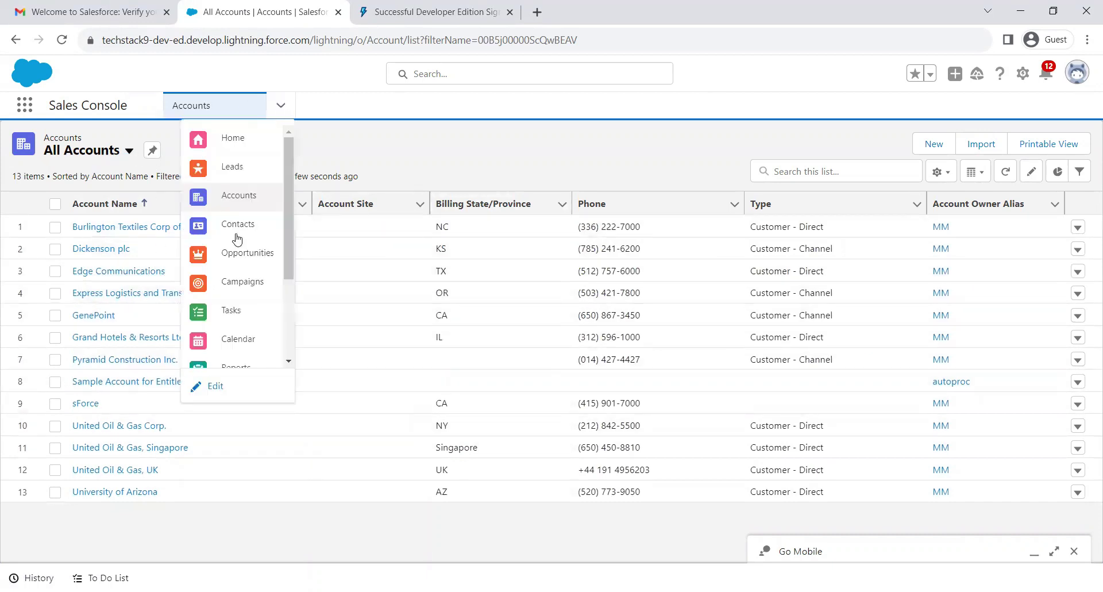
pyautogui.click(232, 167)
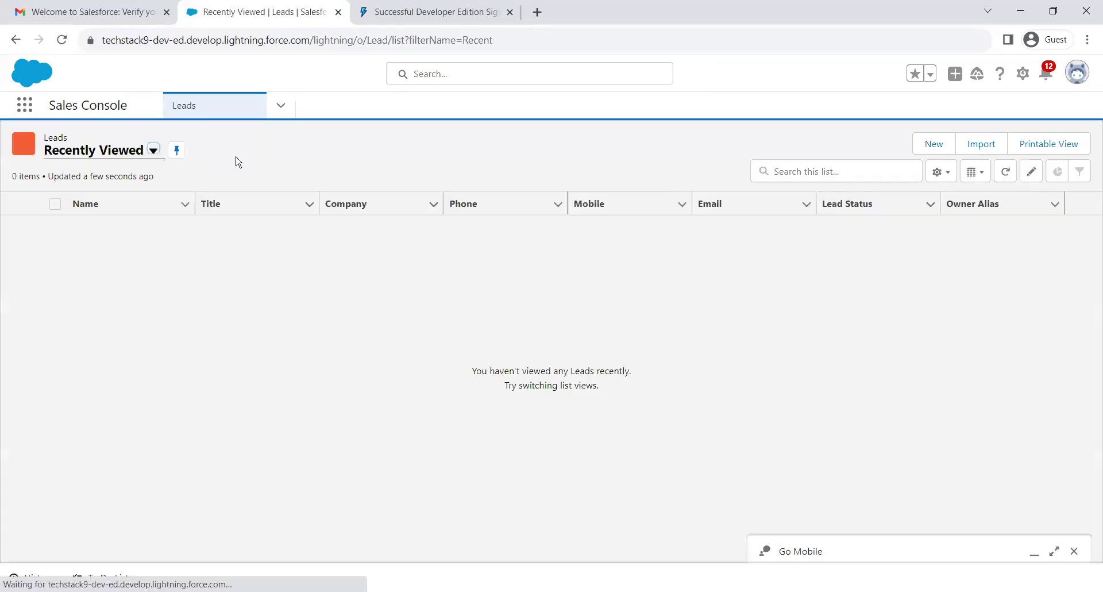
pyautogui.click(153, 152)
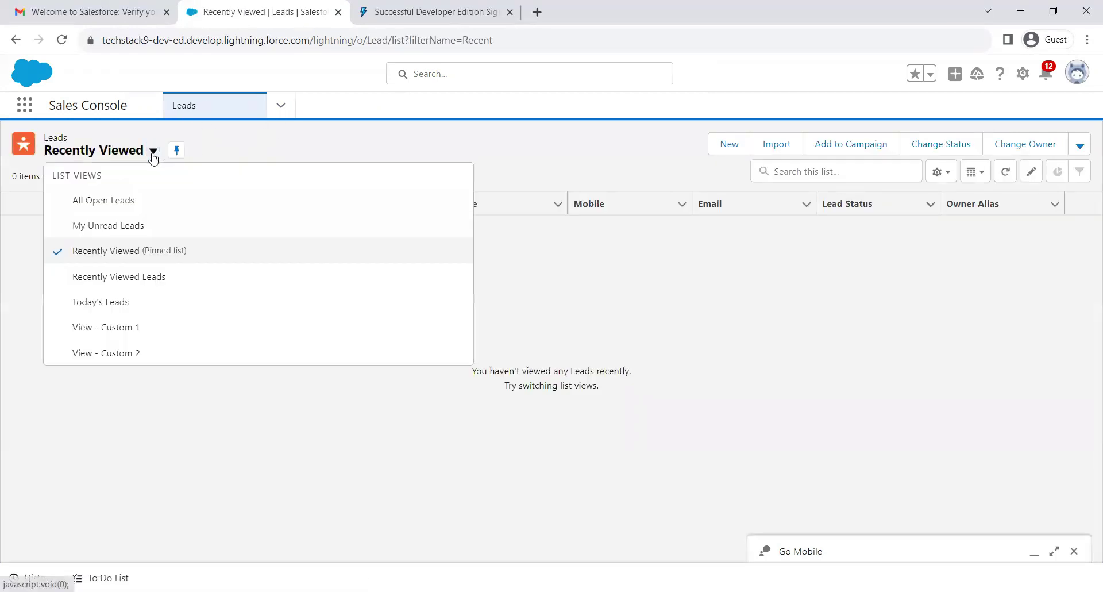
pyautogui.click(119, 202)
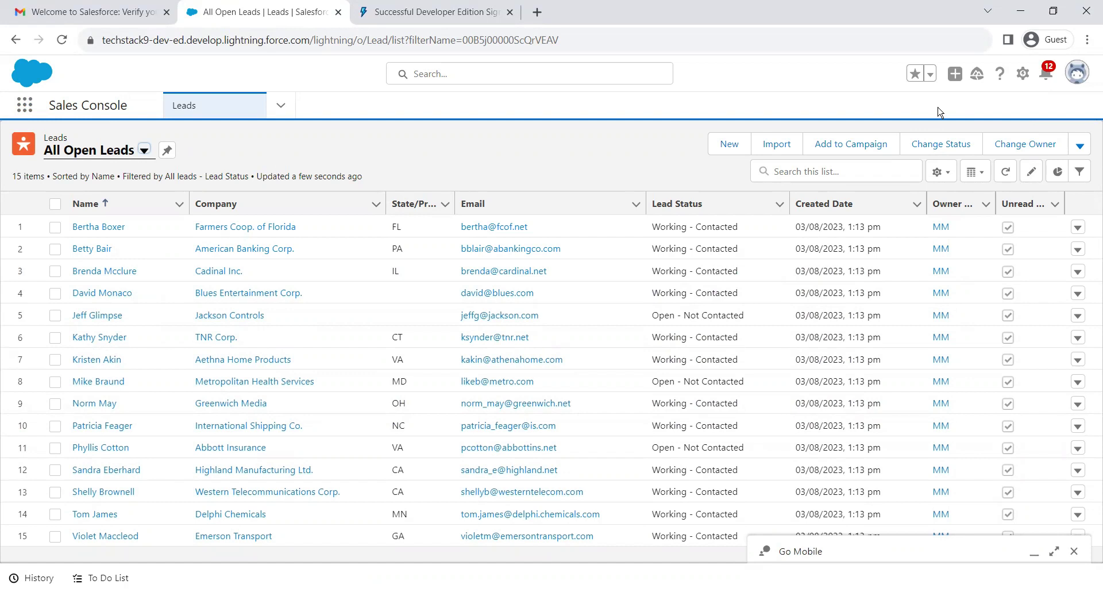
# Open personal Settings from the profile menu and go to Reset My Security Token.
pyautogui.click(1077, 75)
pyautogui.click(882, 79)
pyautogui.click(1076, 76)
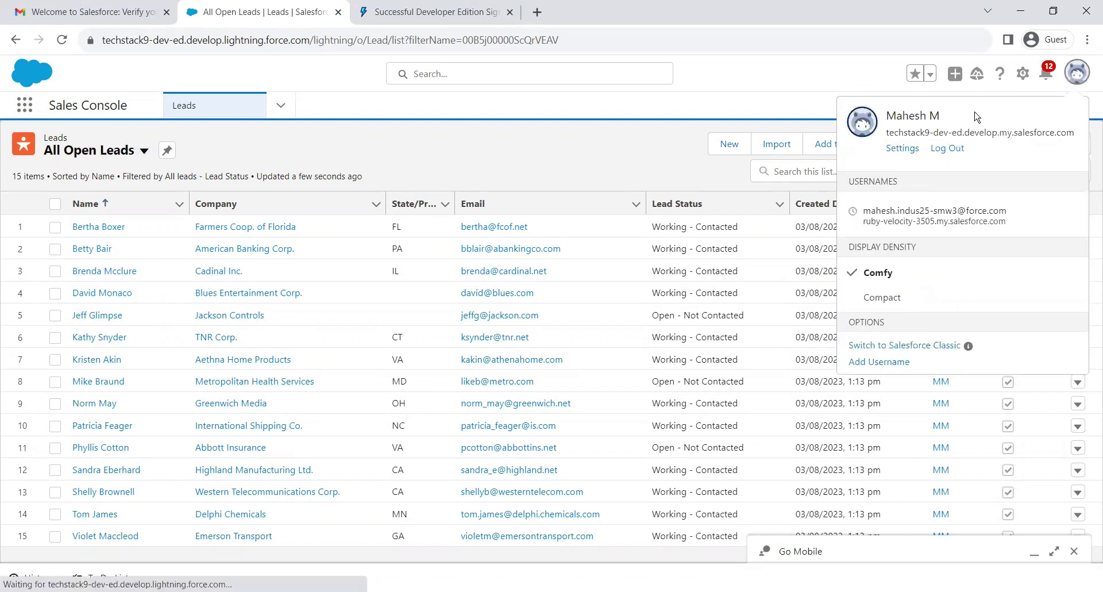
pyautogui.click(905, 150)
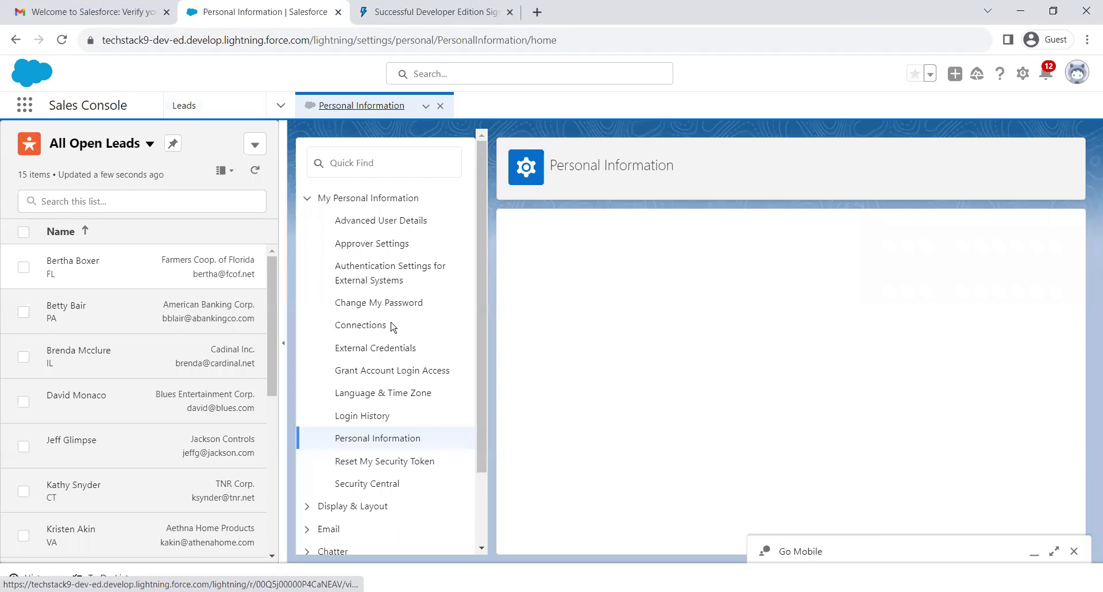
pyautogui.scroll(-1, 404, 409)
pyautogui.click(403, 406)
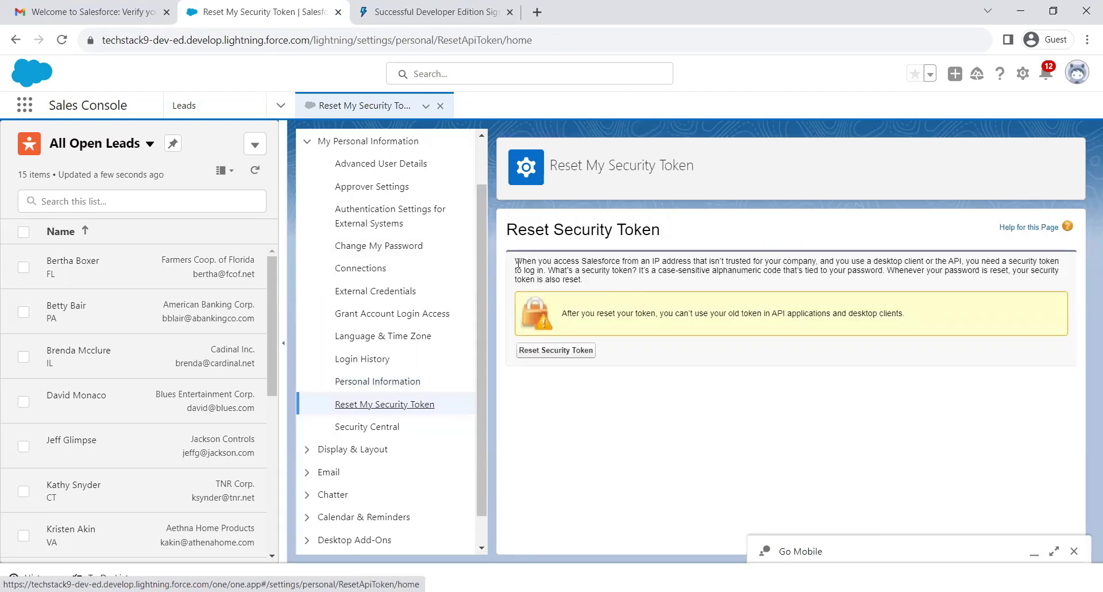
pyautogui.moveTo(516, 261); pyautogui.dragTo(849, 263)
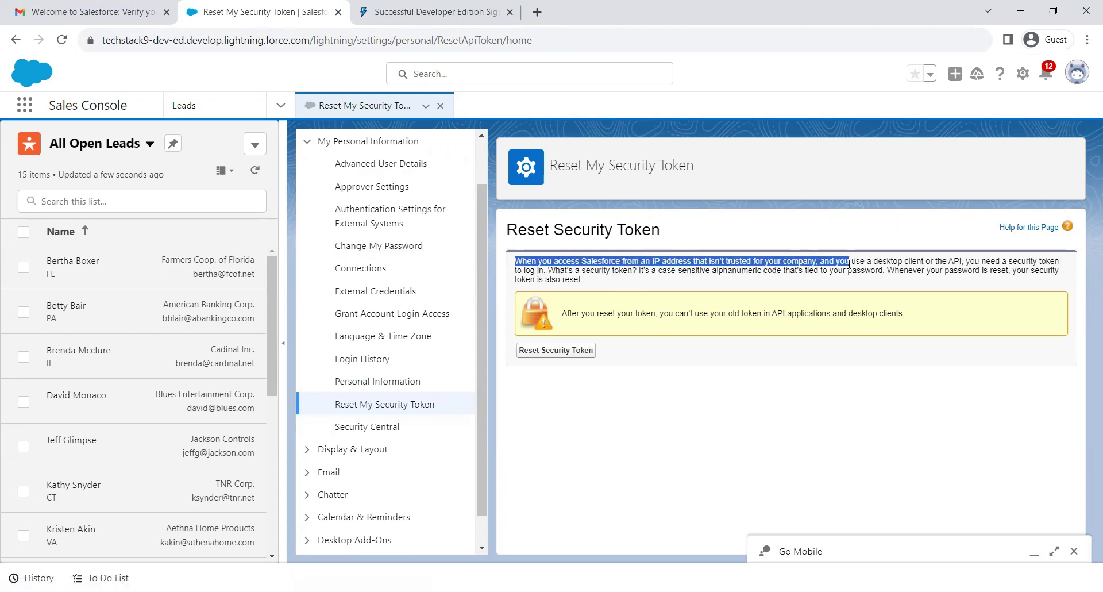
pyautogui.click(867, 268)
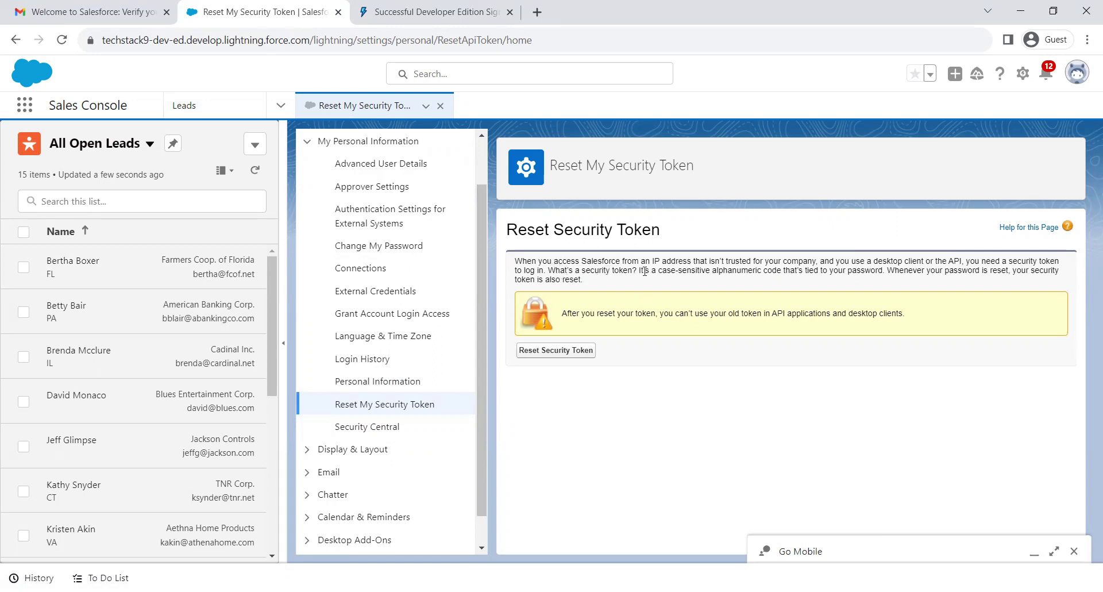
pyautogui.moveTo(643, 271); pyautogui.dragTo(742, 282)
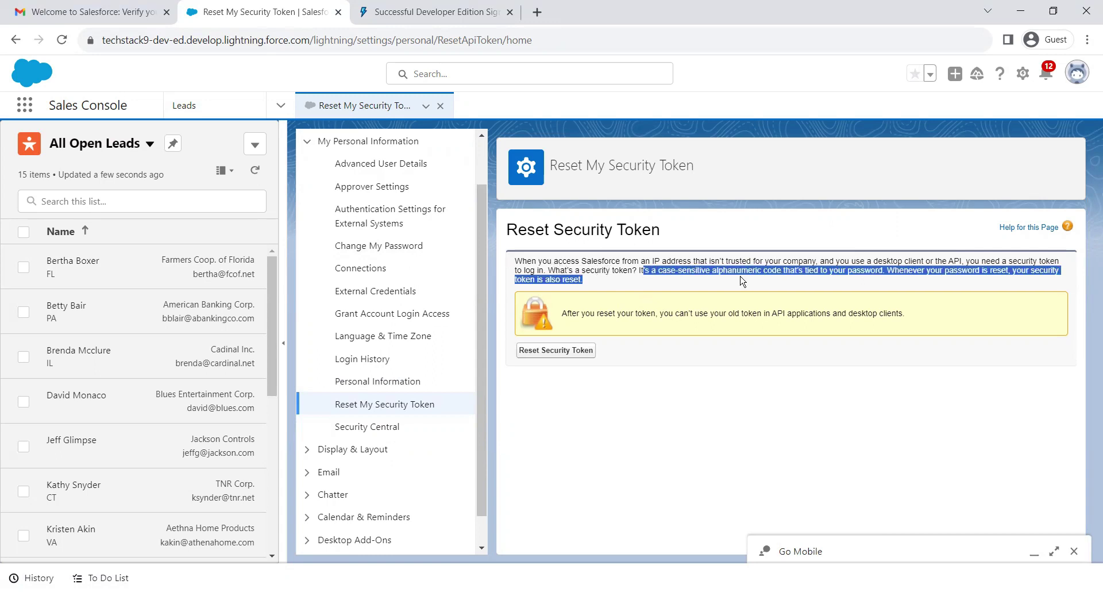
pyautogui.click(792, 275)
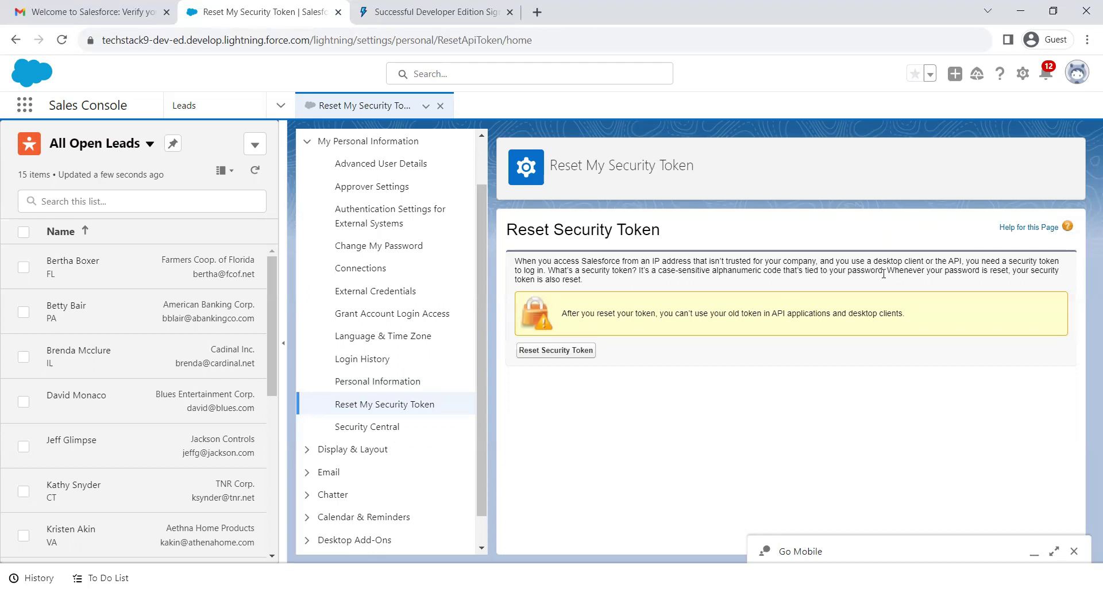
pyautogui.moveTo(889, 272); pyautogui.dragTo(1017, 282)
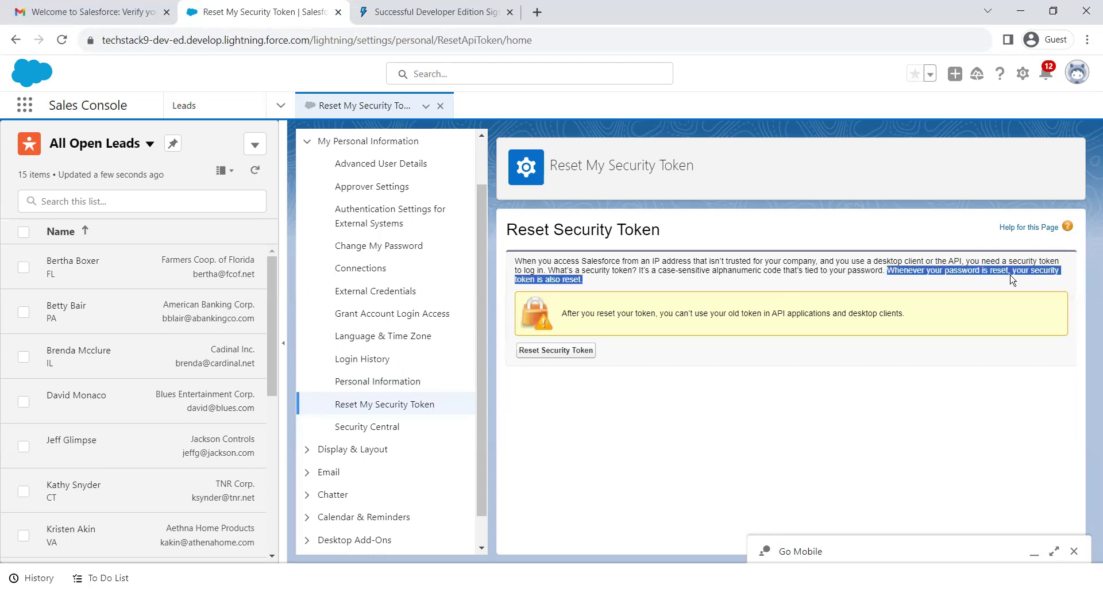
pyautogui.click(1029, 275)
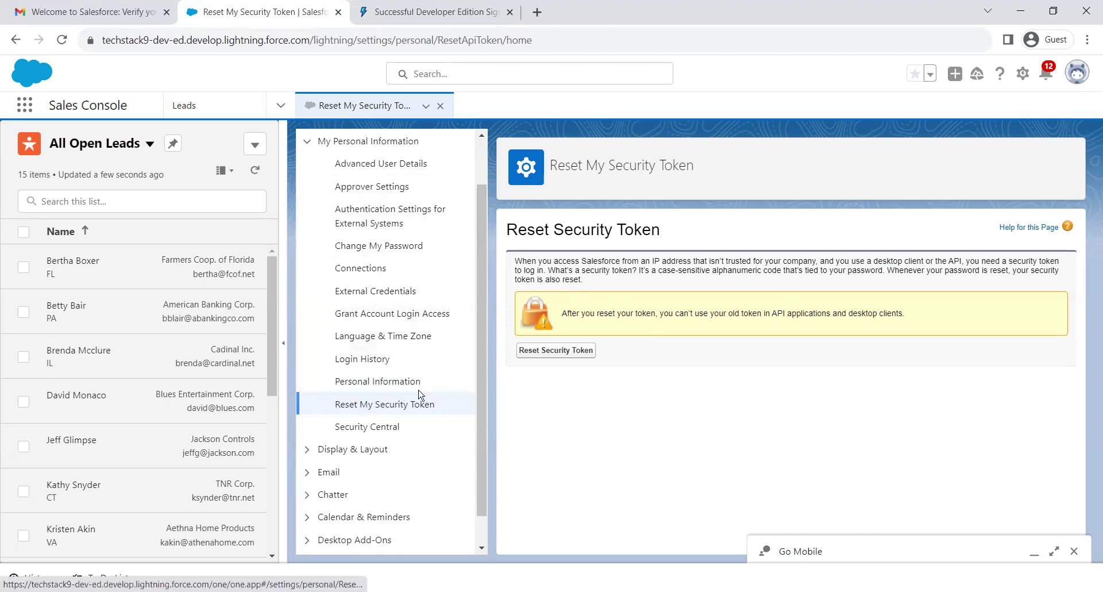
# Reset the security token and switch to the Gmail inbox.
pyautogui.click(547, 351)
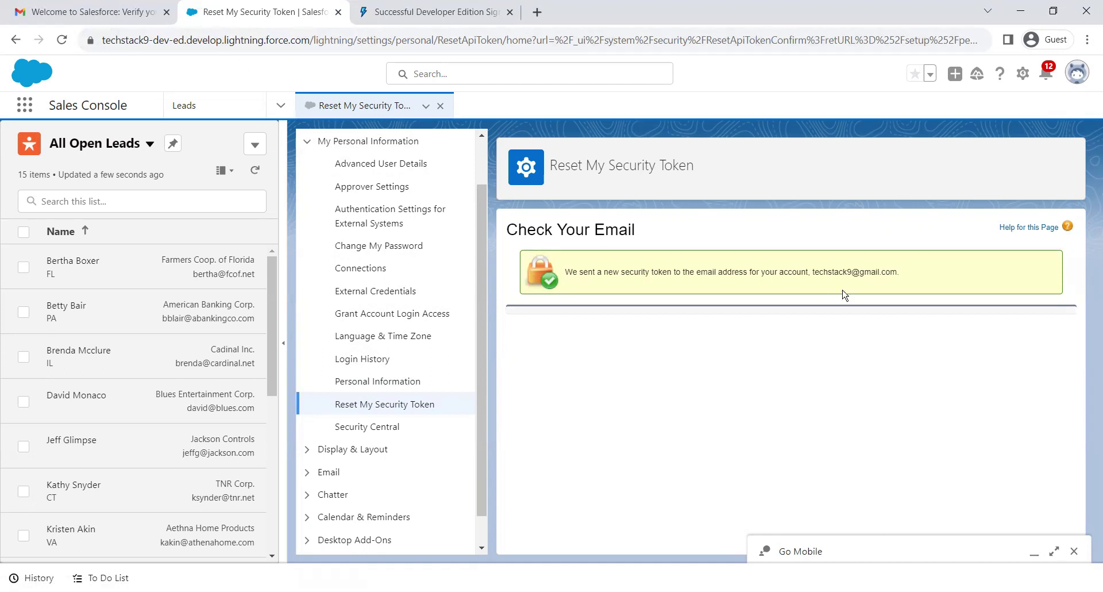
pyautogui.click(117, 12)
# Read the 'Your new Salesforce security token' e-mail, then return to the Salesforce tab.
pyautogui.click(203, 118)
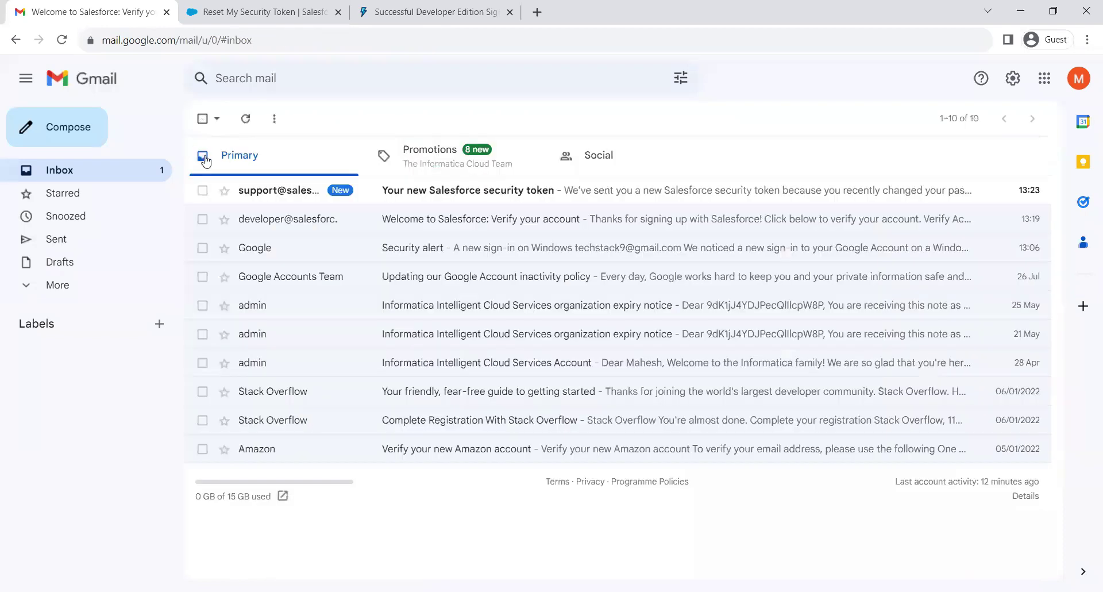
pyautogui.click(428, 194)
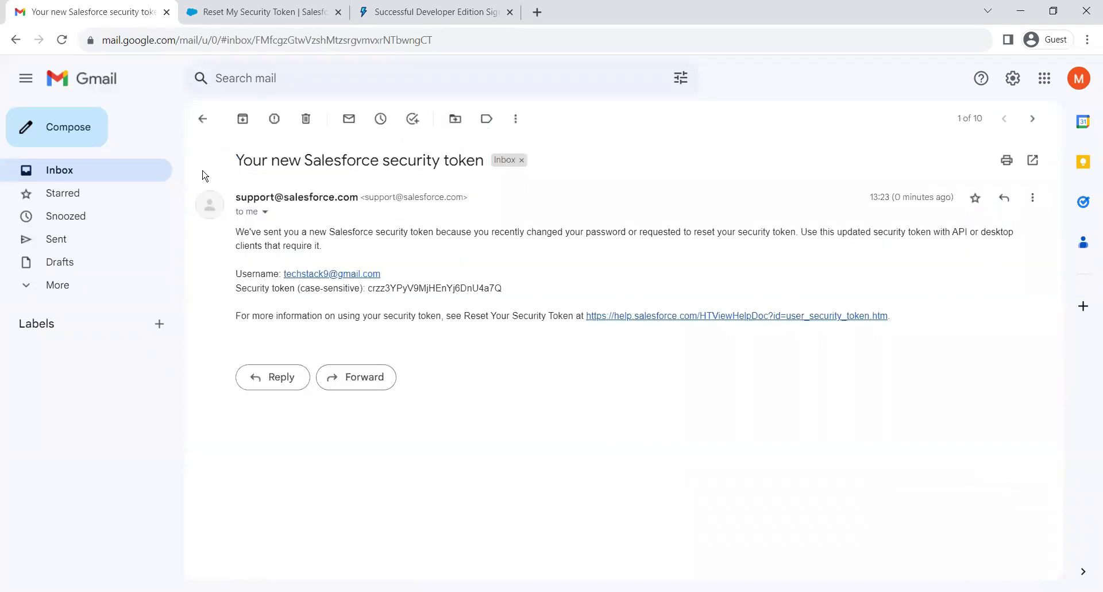
pyautogui.click(202, 121)
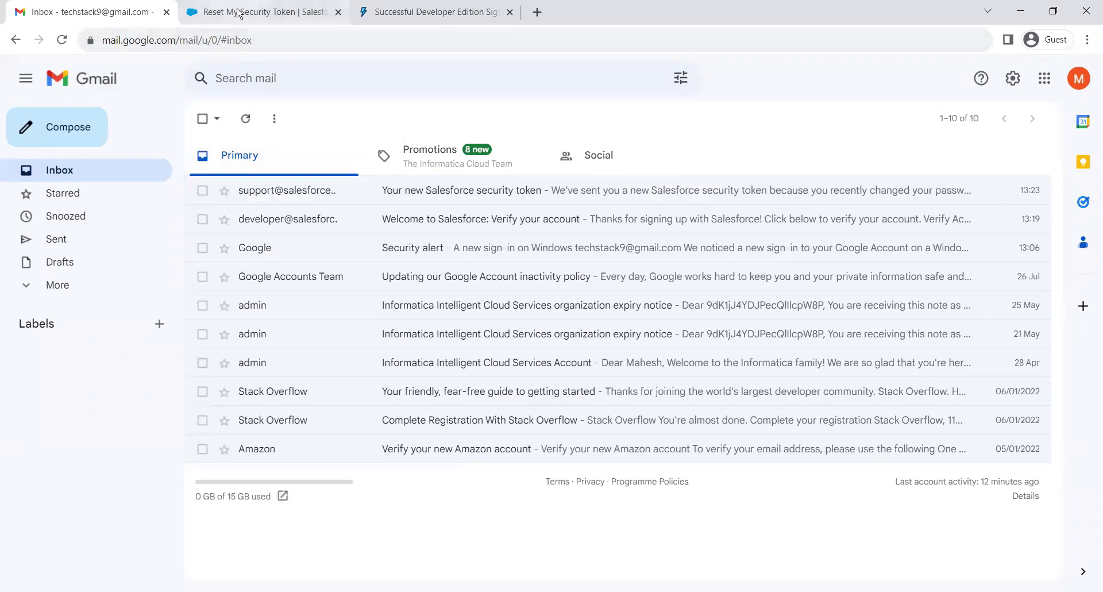
pyautogui.click(267, 12)
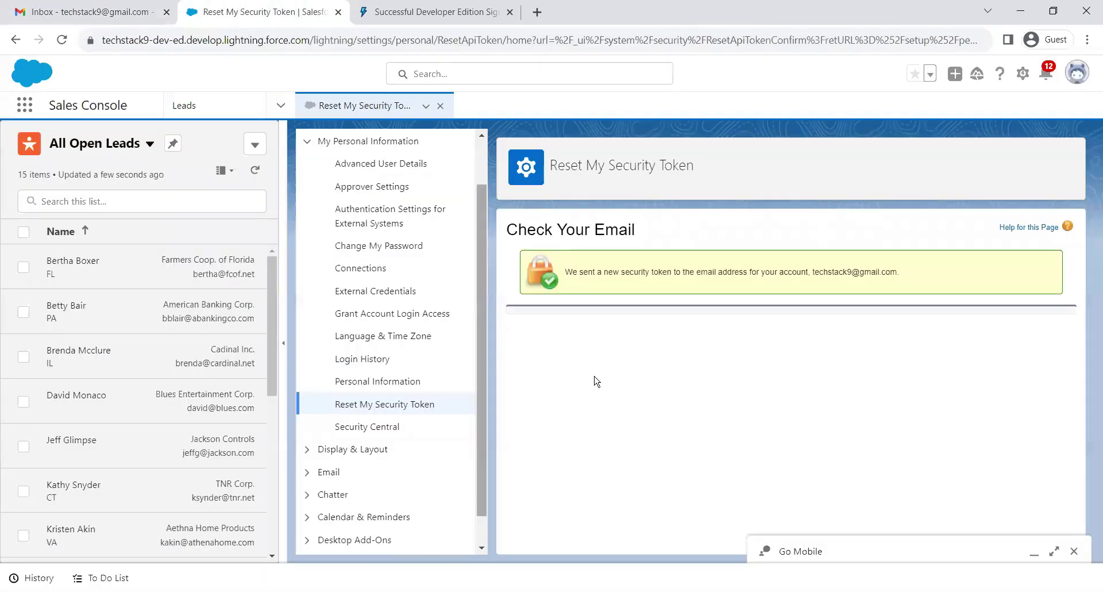